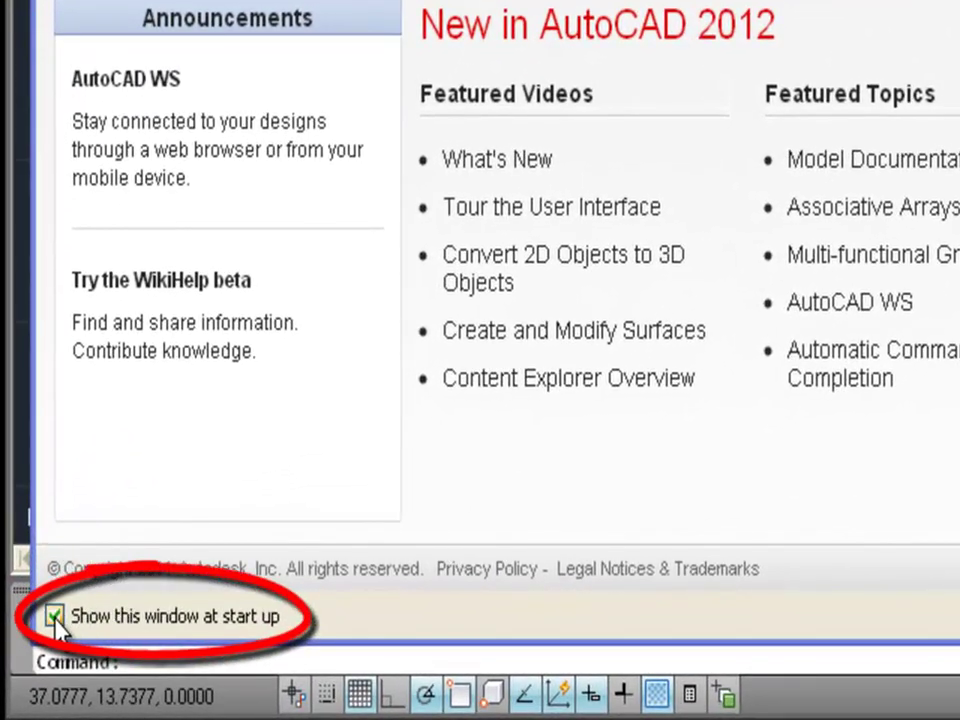
Turn off showing the welcome window at start up and close it
click(54, 617)
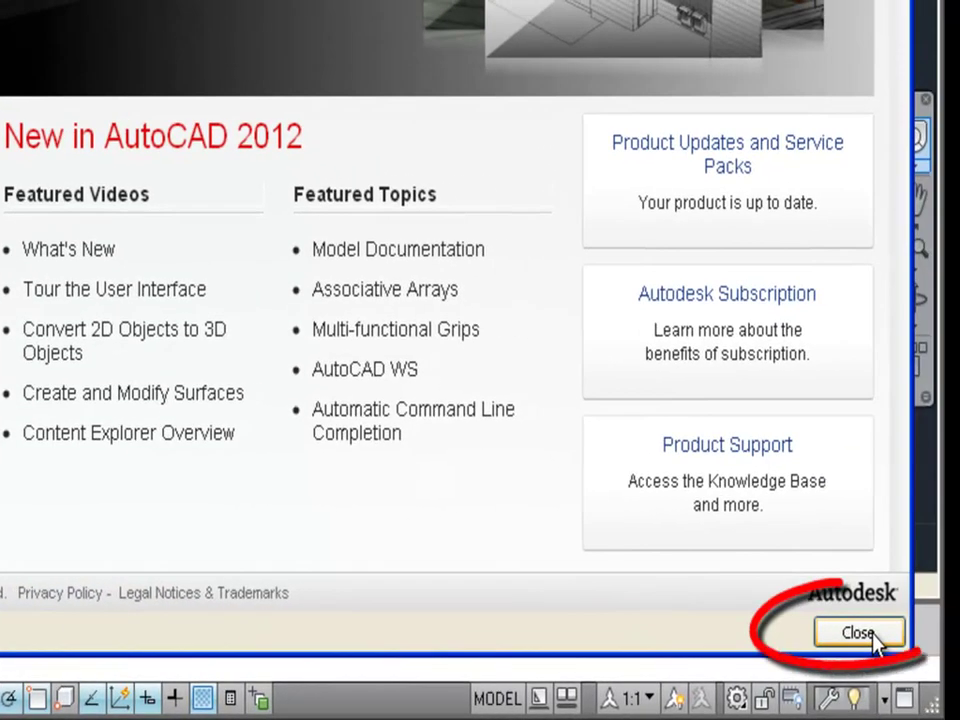
click(872, 638)
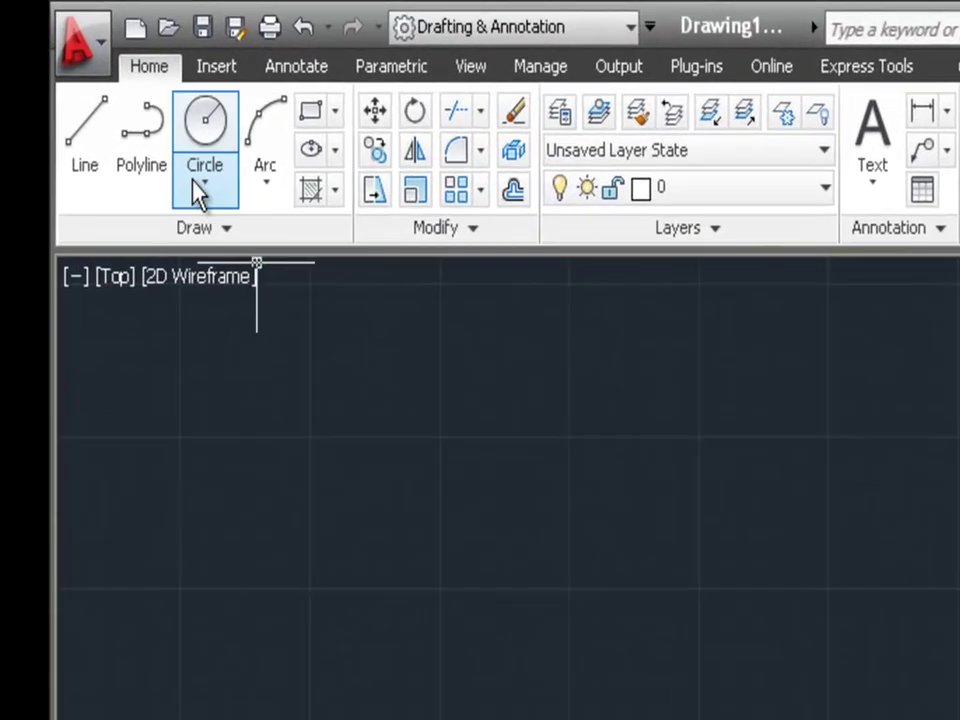
click(100, 44)
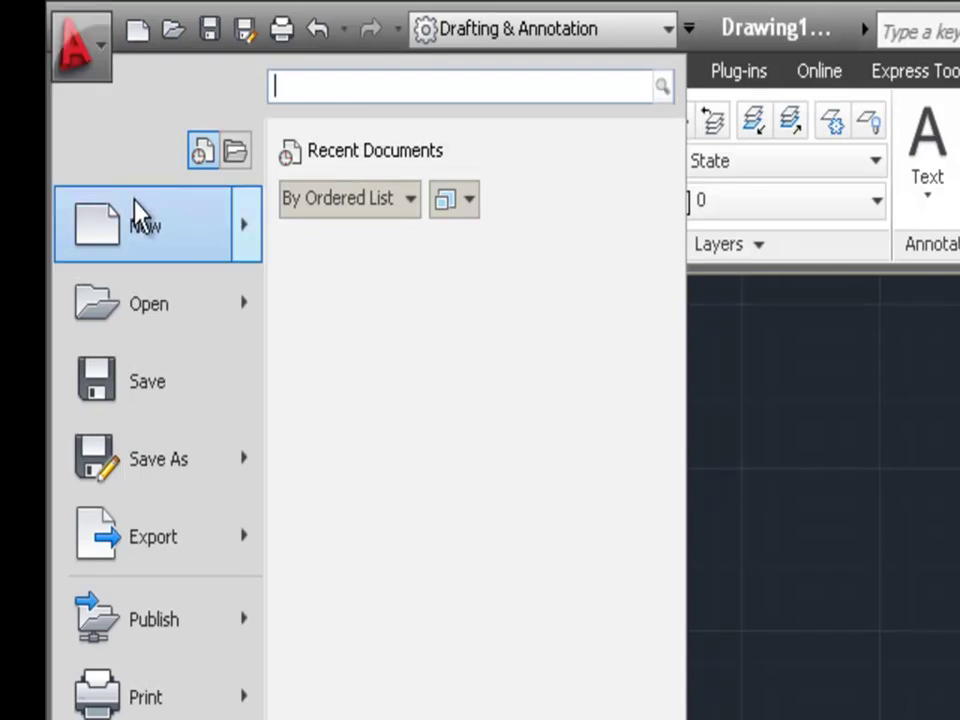
mouse_move(139, 231)
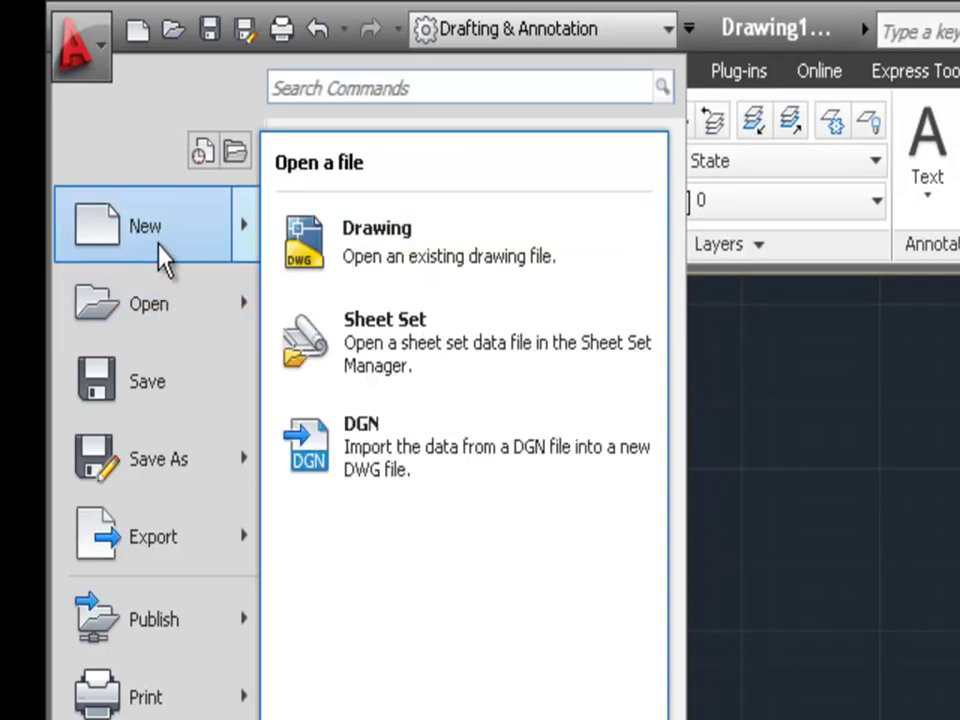
mouse_move(161, 290)
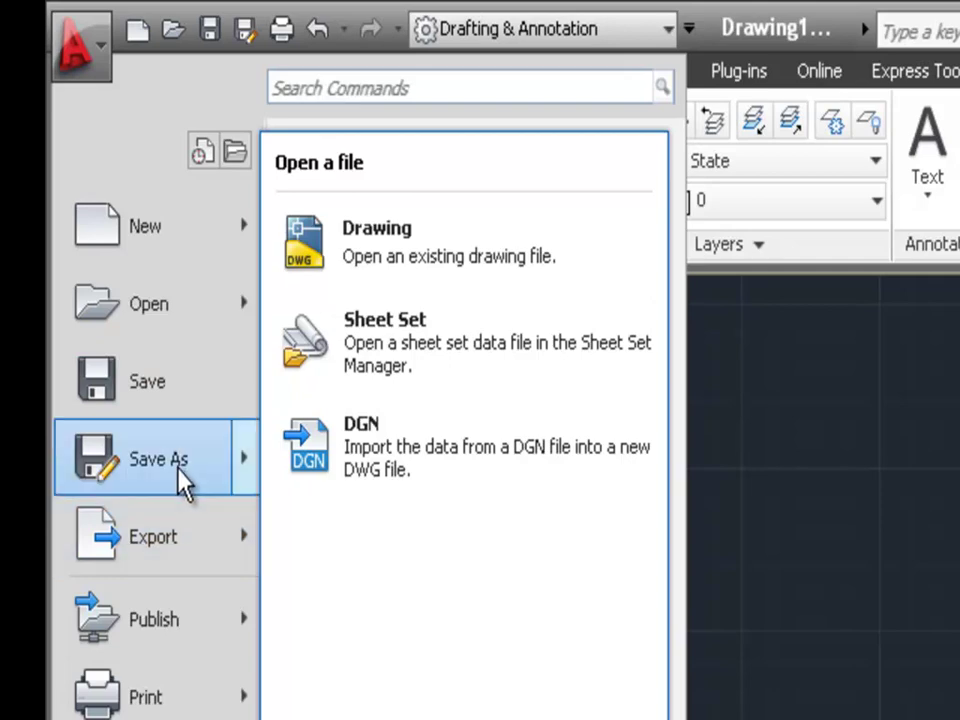
click(925, 700)
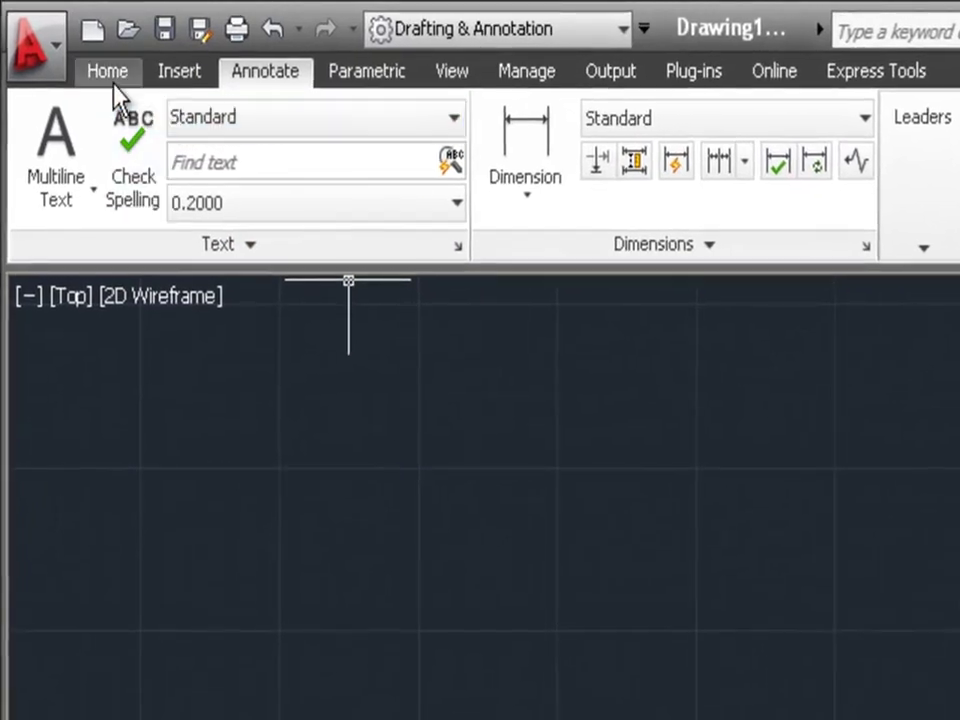
Look through the Insert, Annotate, Parametric, View, Manage and Output tool sets, returning to the Home tools
click(129, 37)
click(168, 78)
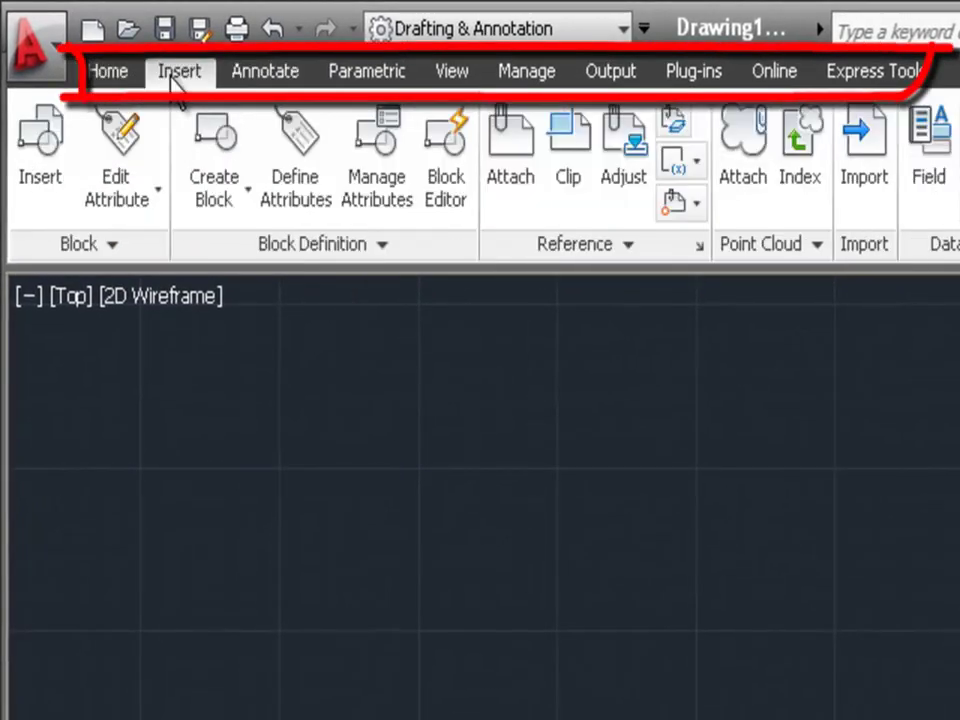
click(249, 84)
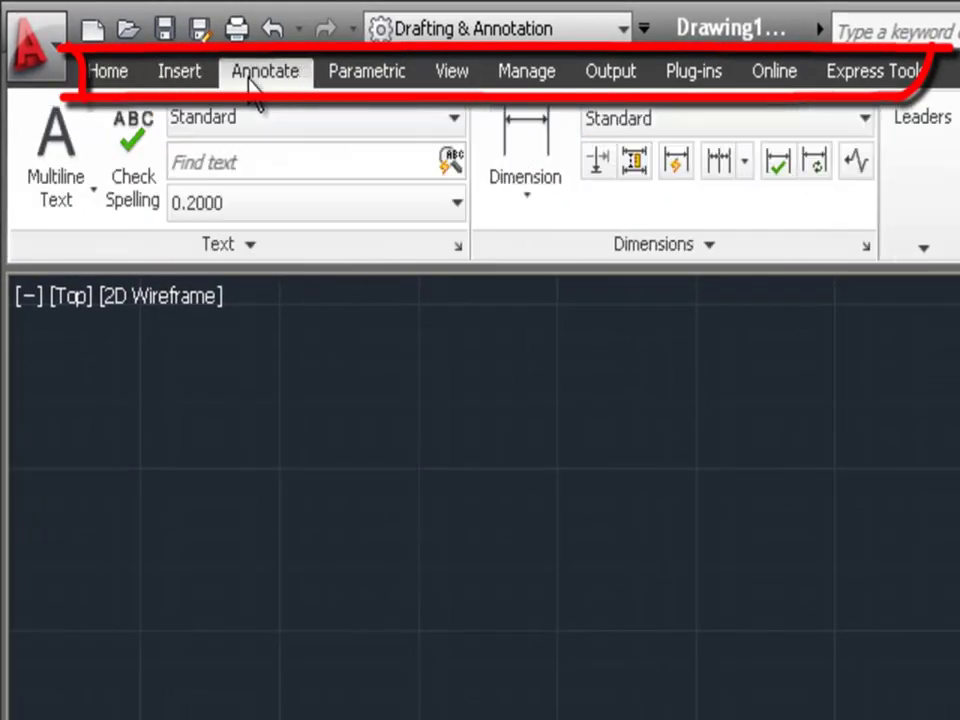
click(341, 74)
click(436, 78)
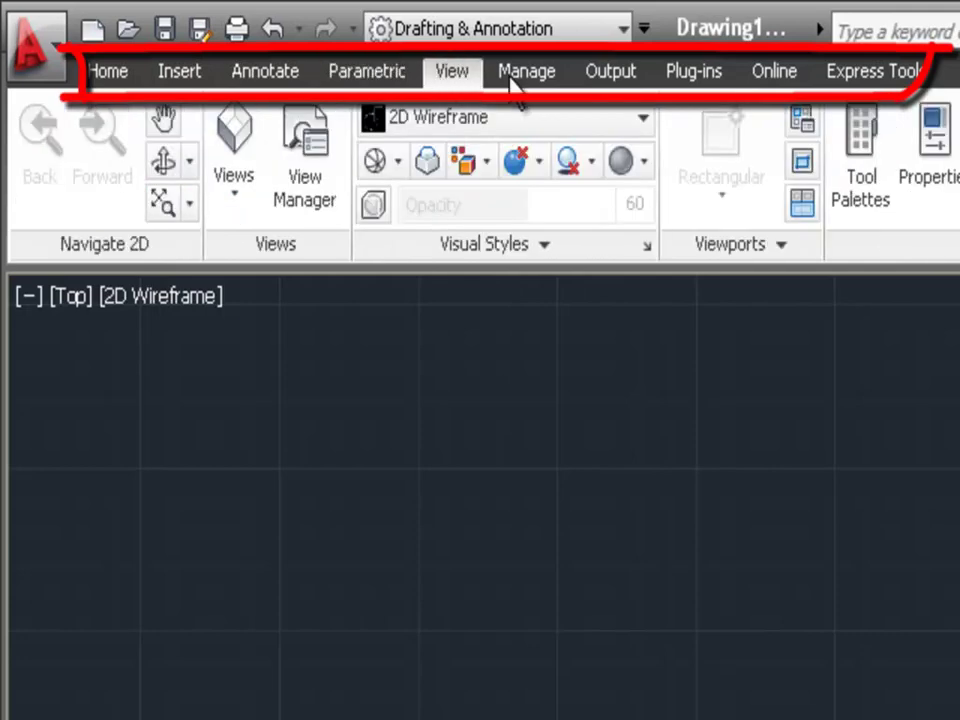
click(555, 80)
click(585, 82)
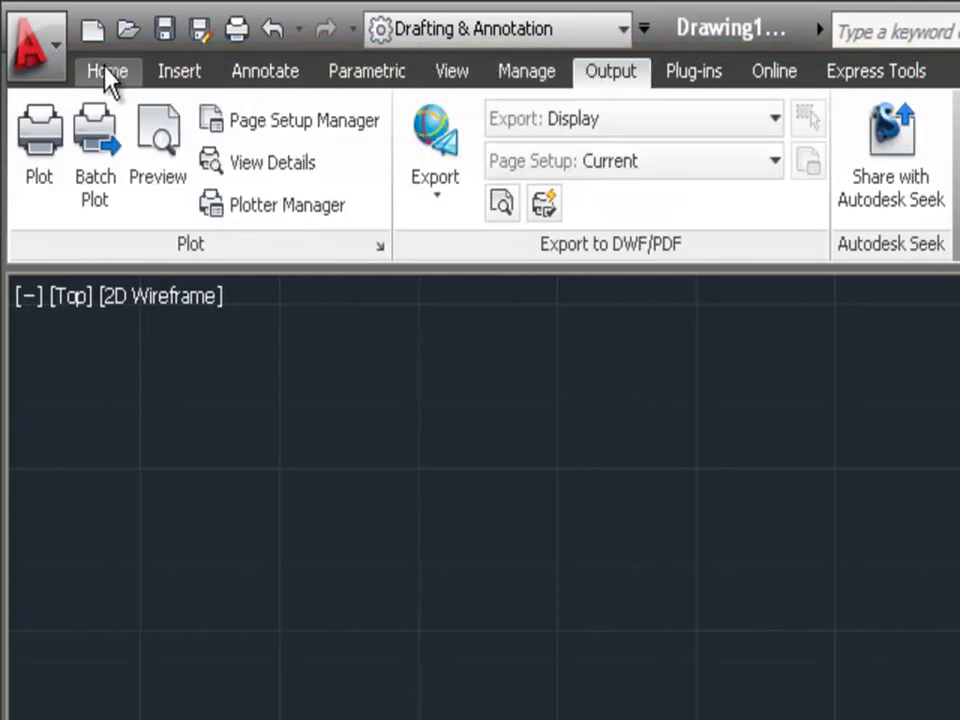
click(170, 74)
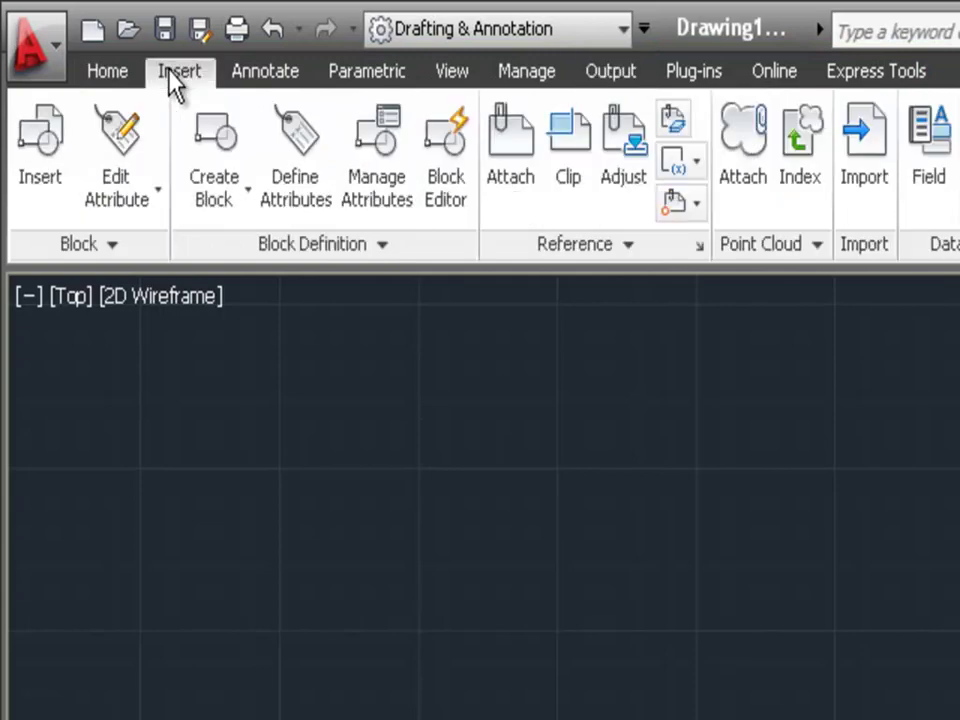
click(258, 78)
click(366, 80)
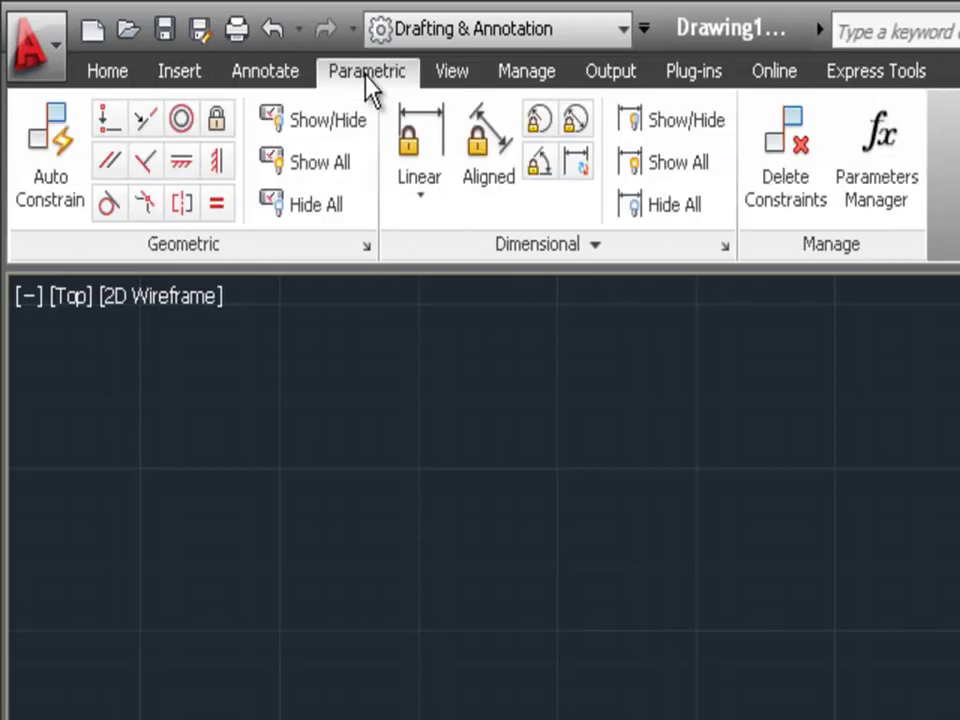
click(445, 72)
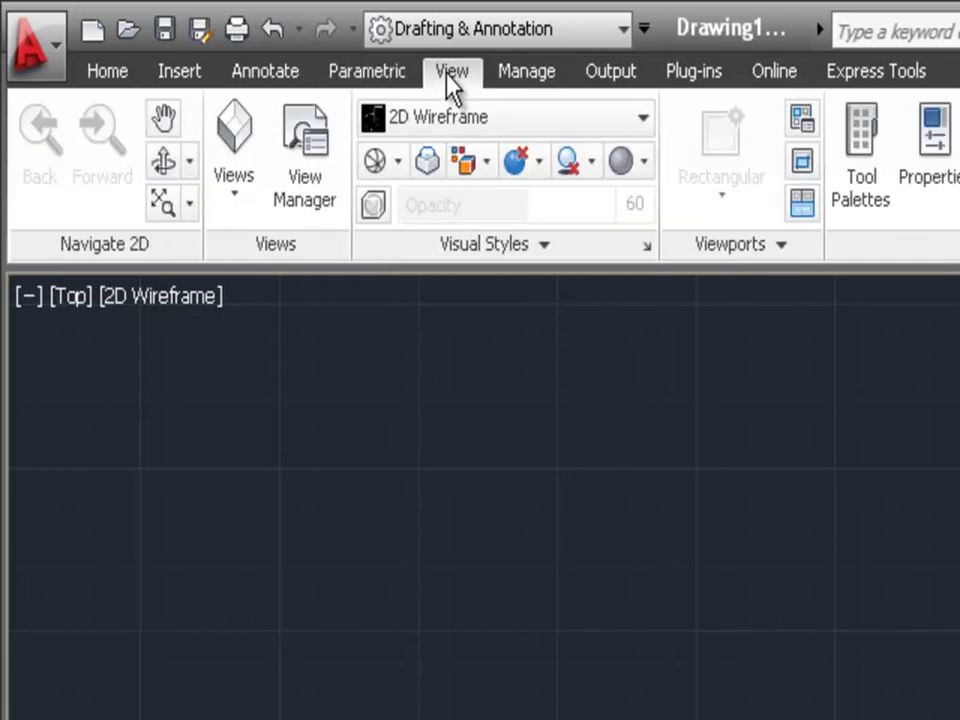
click(112, 72)
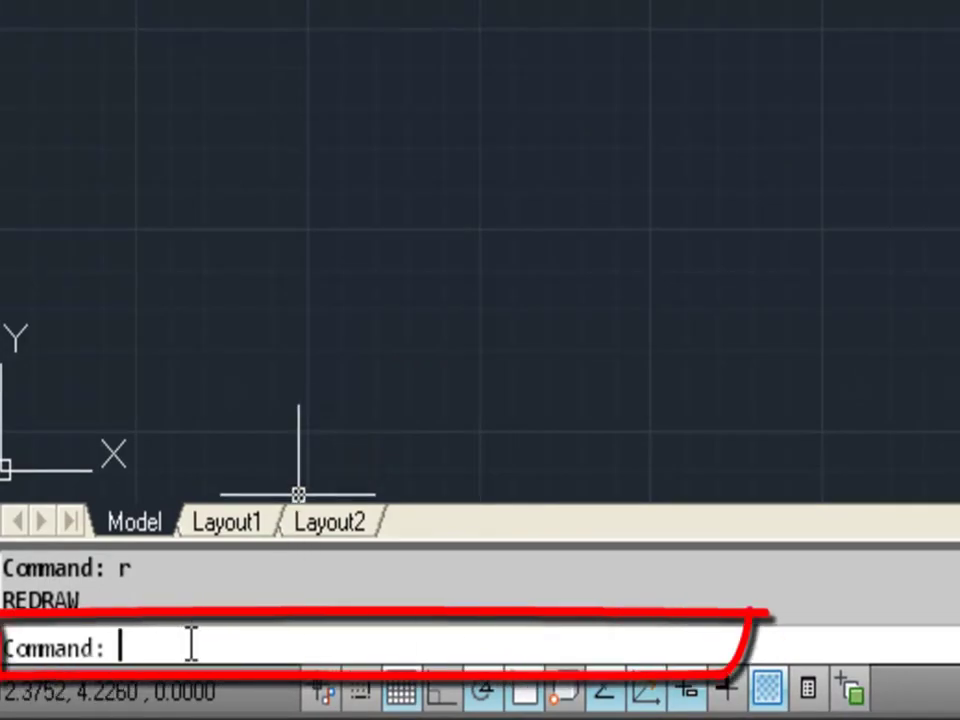
Draw a single line sloping down from about (12.4, 13.2) to about (17.8, 10.3)
text(line)
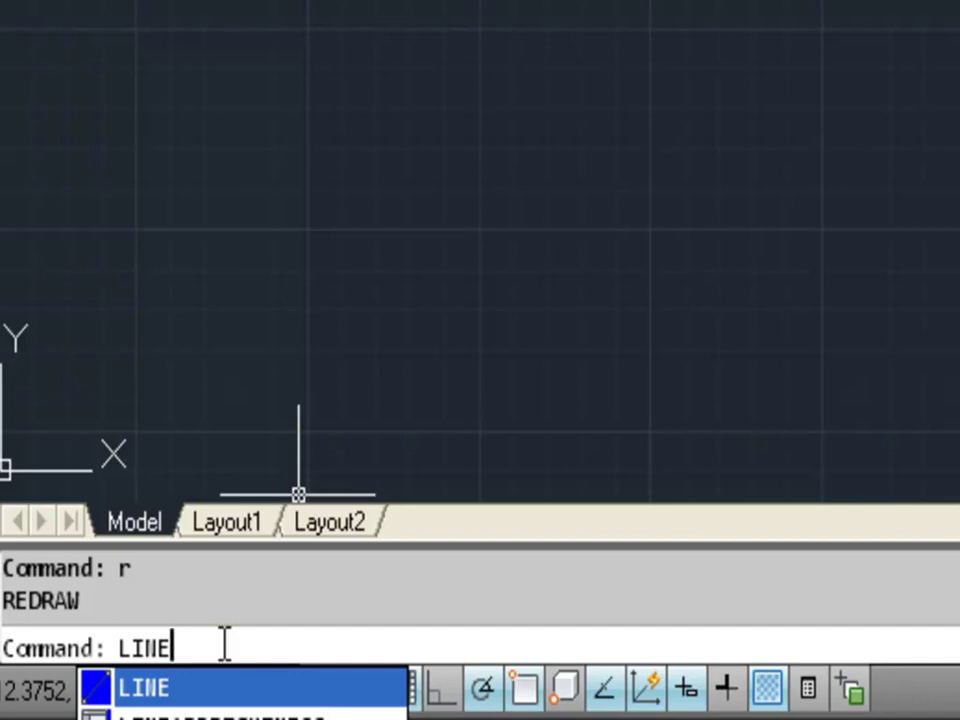
key(Return)
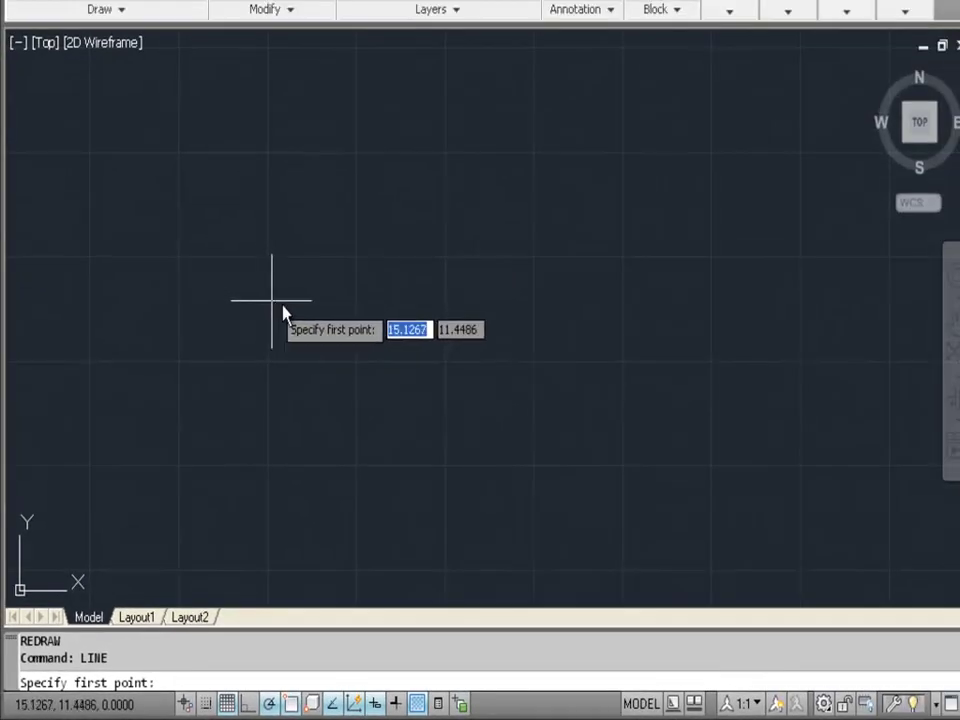
click(174, 230)
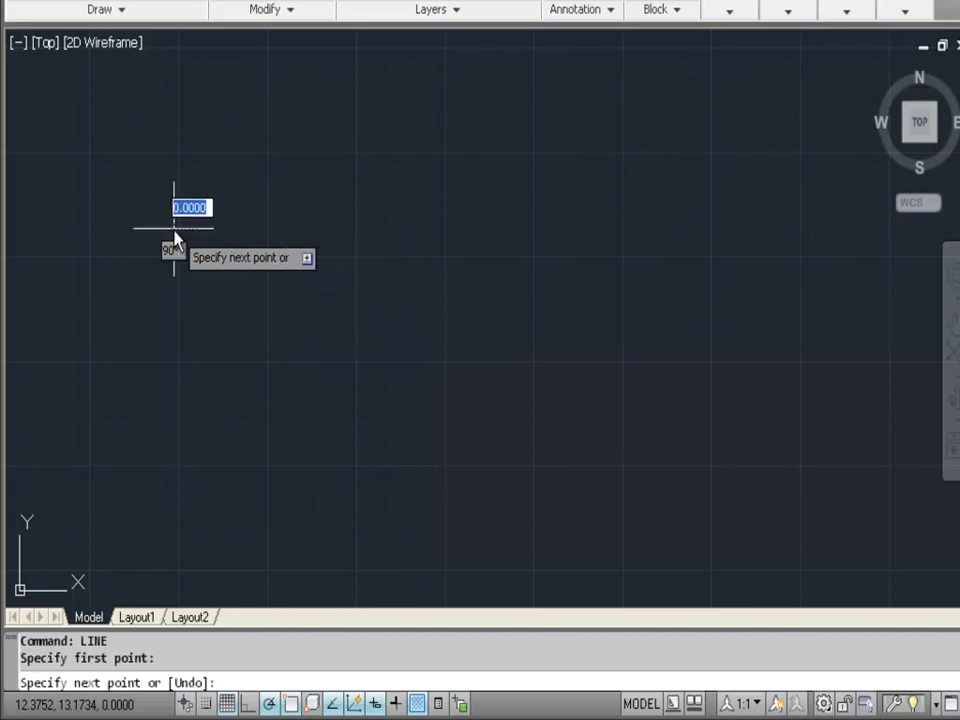
click(368, 350)
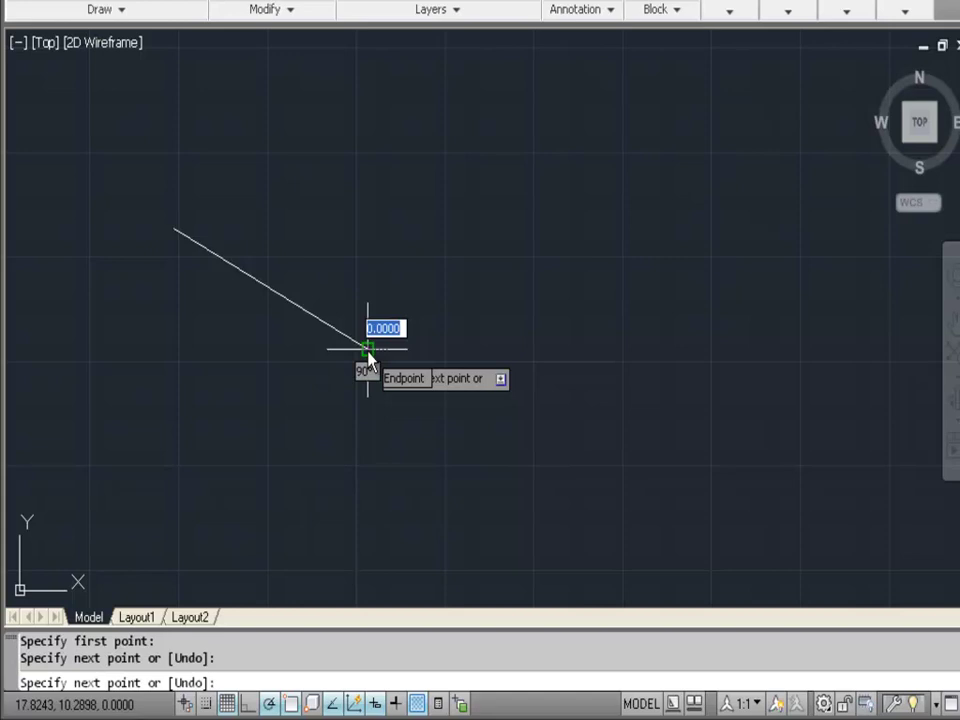
key(Return)
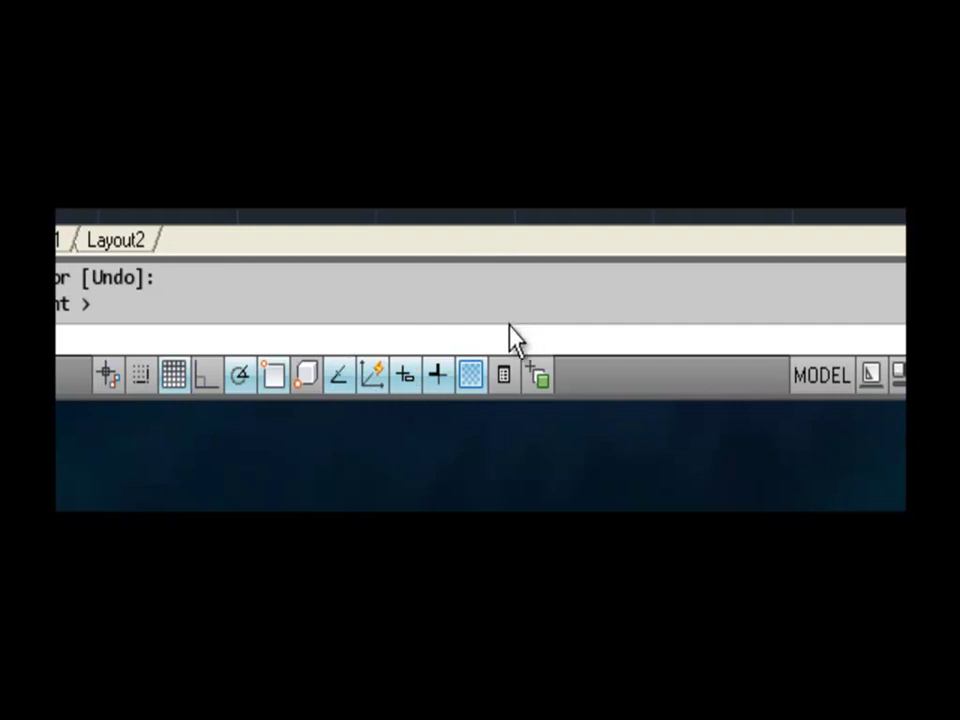
Turn off Use Icons so the drafting toggles in the status bar use text labels
right_click(441, 384)
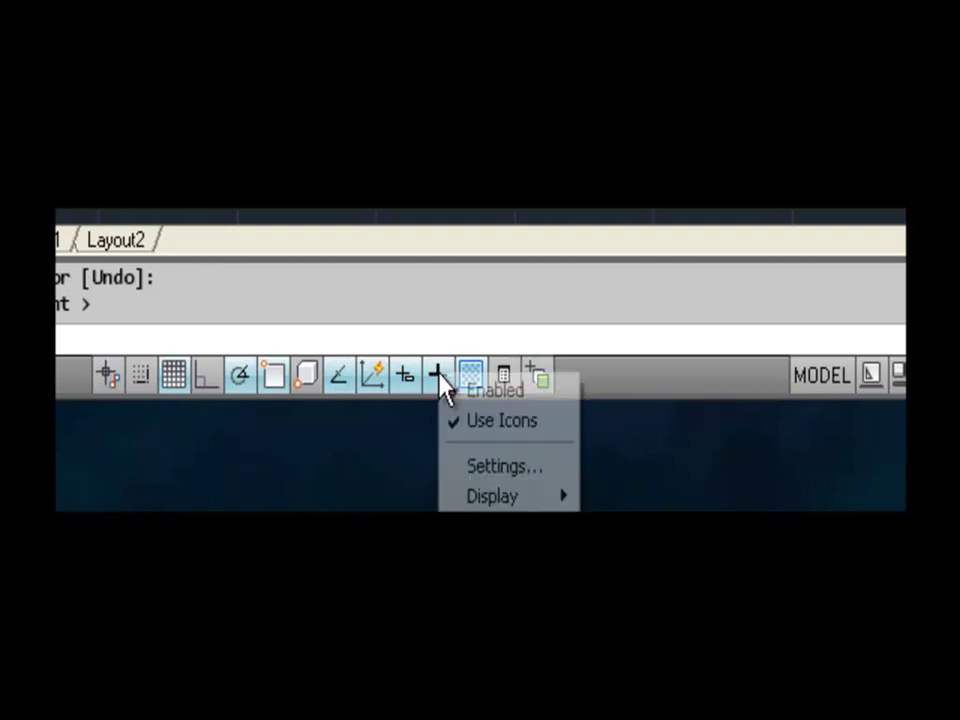
click(478, 421)
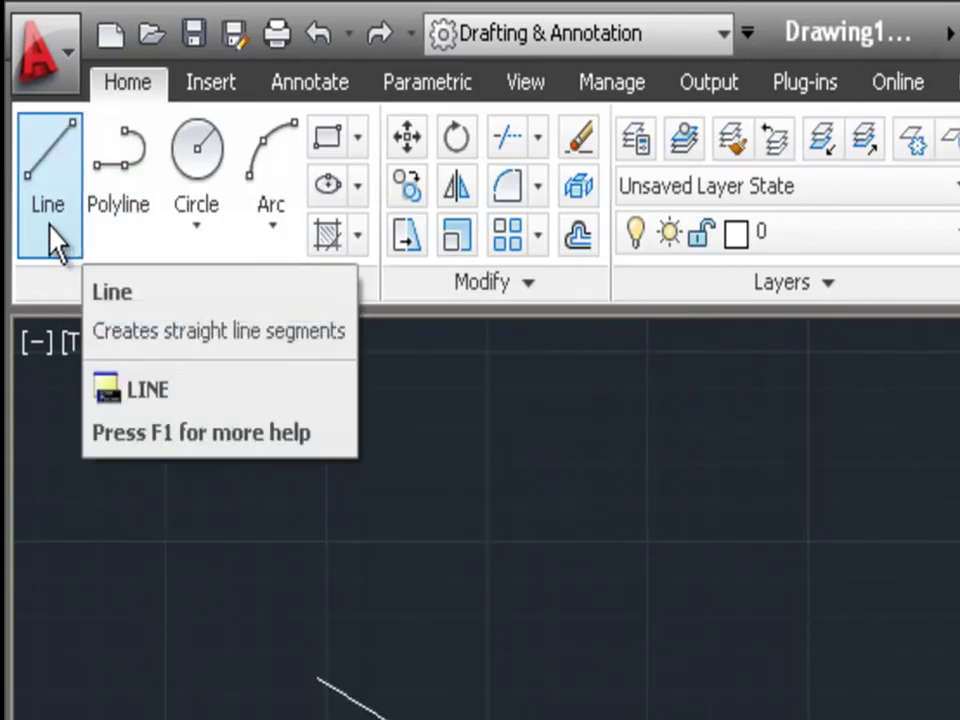
Draw a chain of eight connected line segments, starting above the existing line at about (14.4, 14.8) and looping around beneath it
click(52, 240)
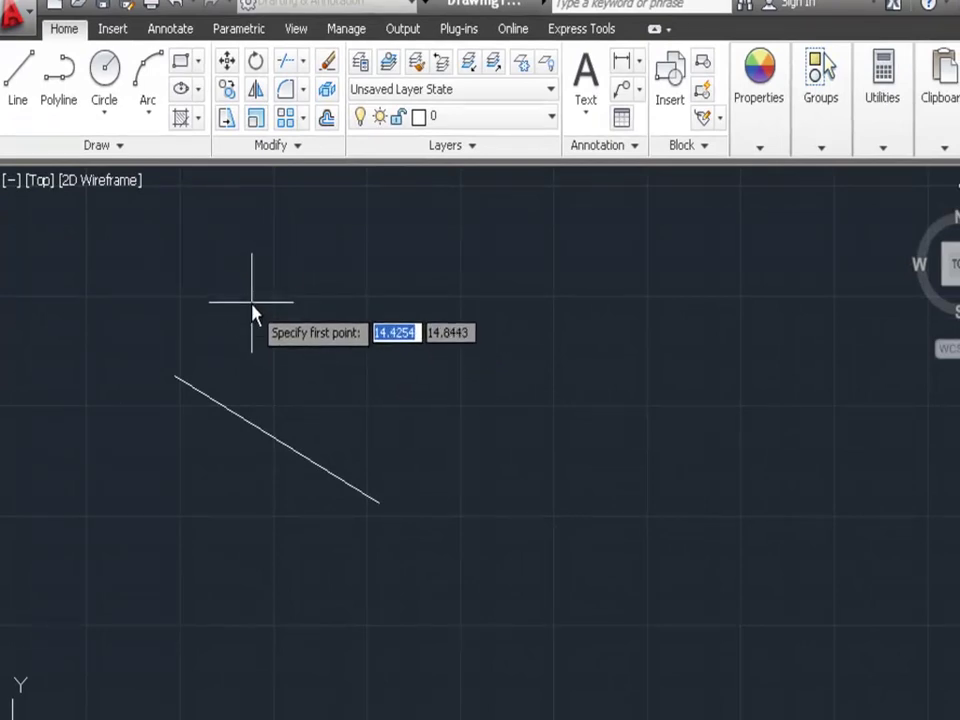
click(253, 304)
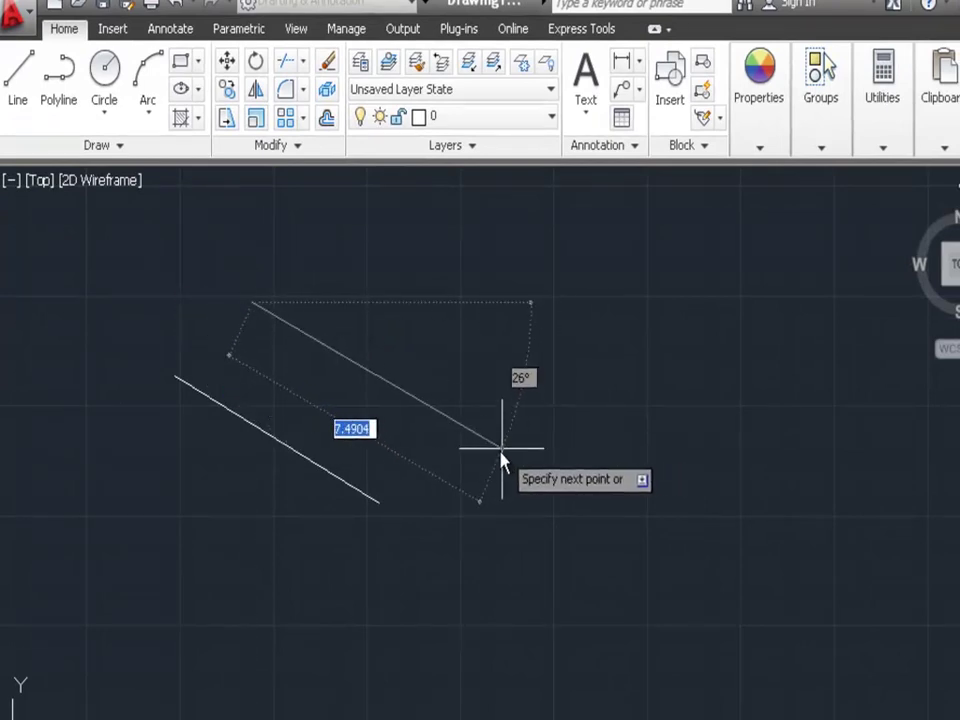
click(478, 485)
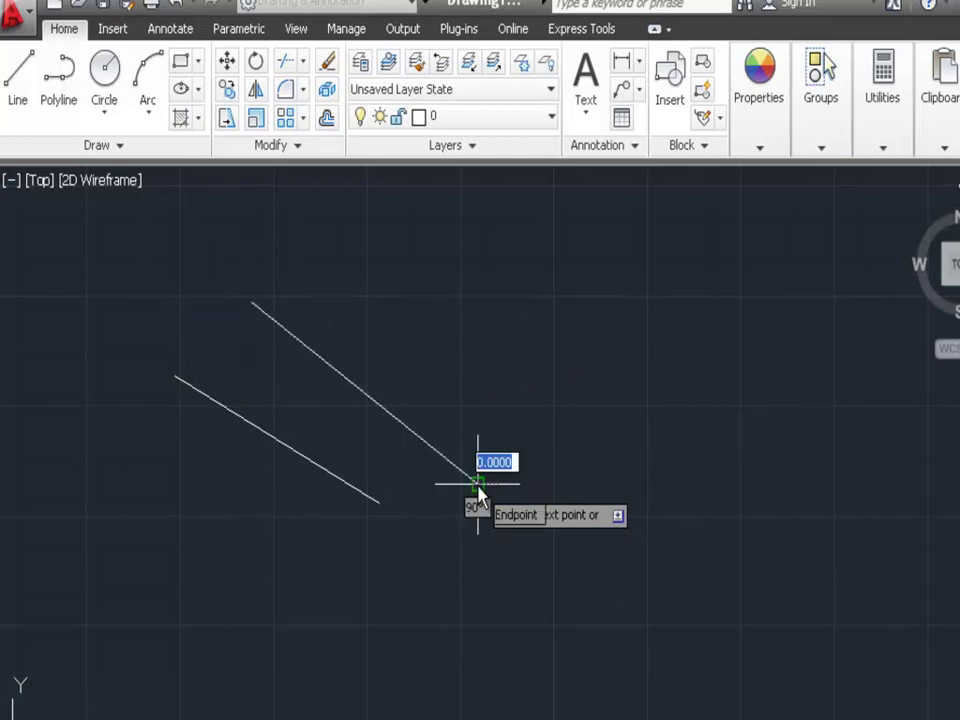
click(610, 333)
click(776, 308)
click(818, 418)
click(697, 625)
click(394, 663)
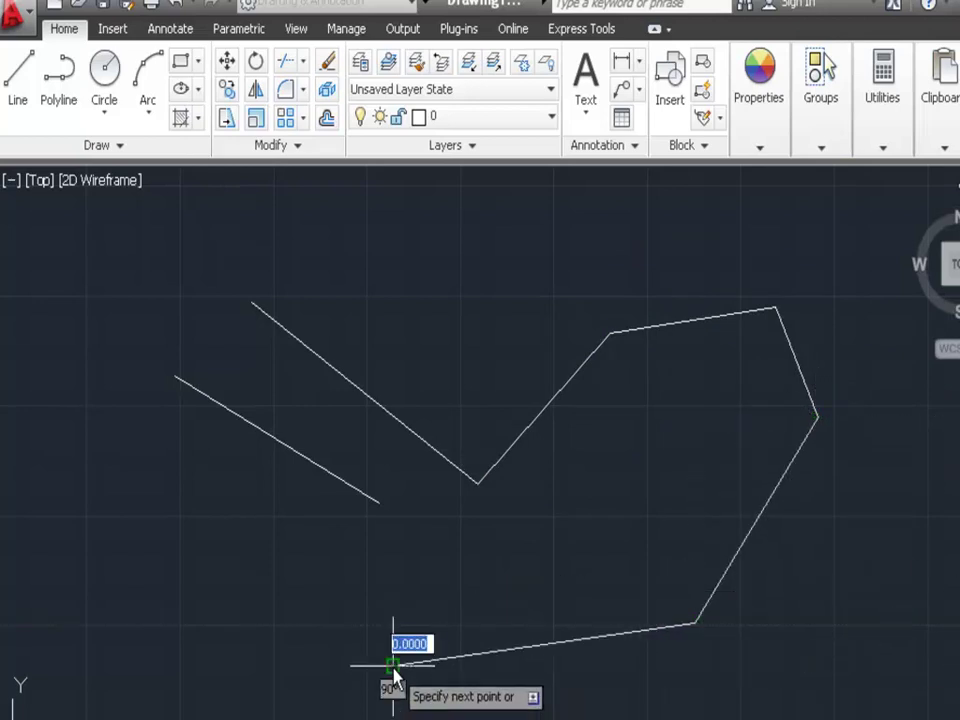
click(425, 507)
click(261, 597)
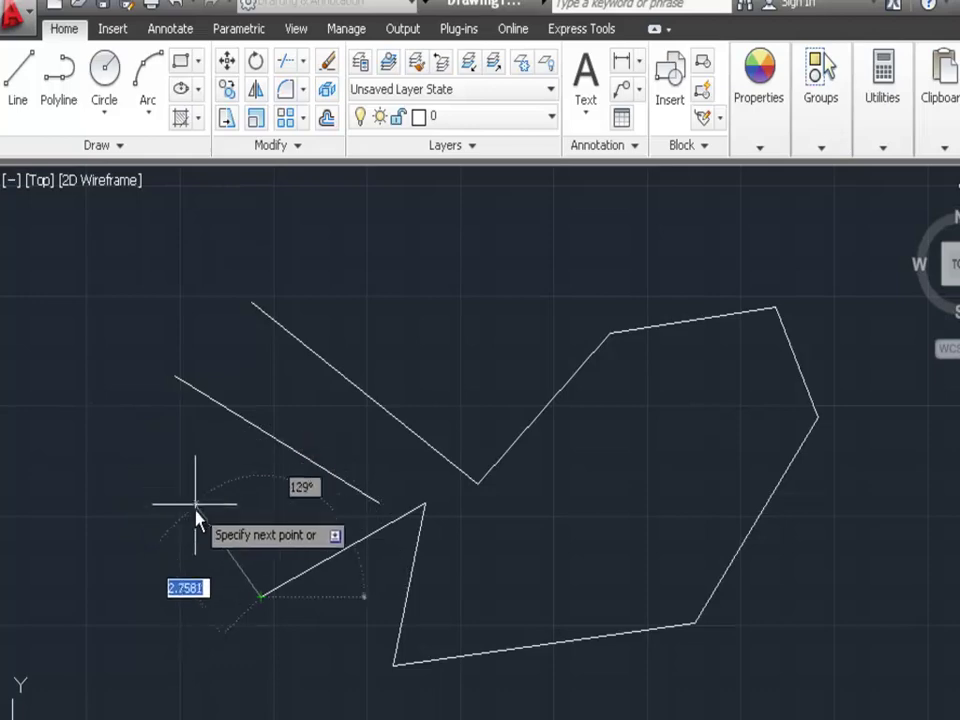
Undo the last two segments of the line chain and finish the Line command
right_click(118, 432)
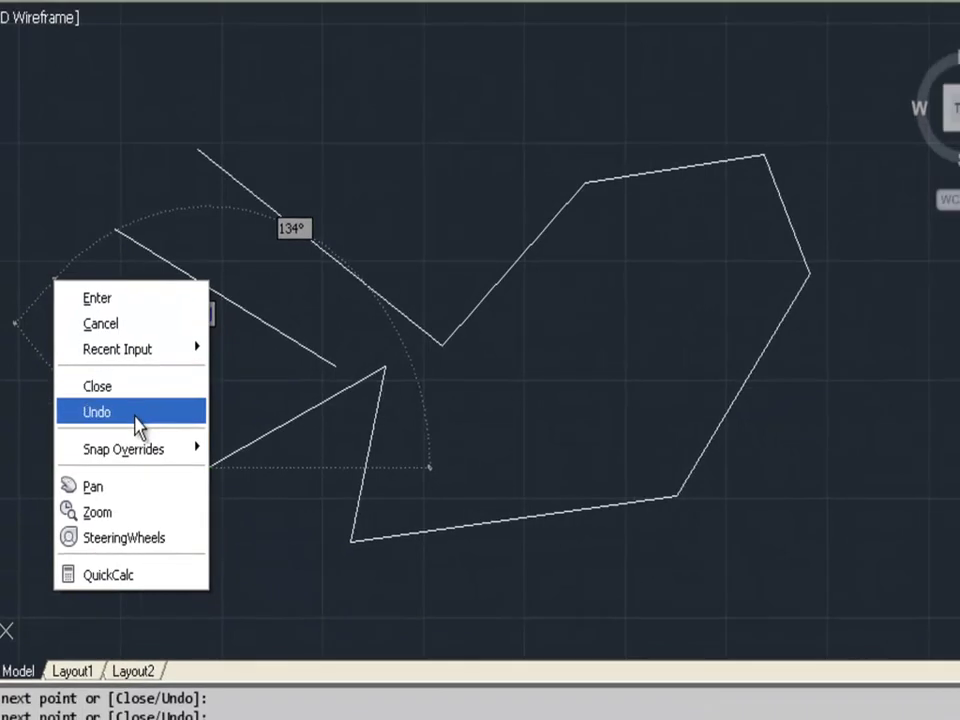
click(138, 418)
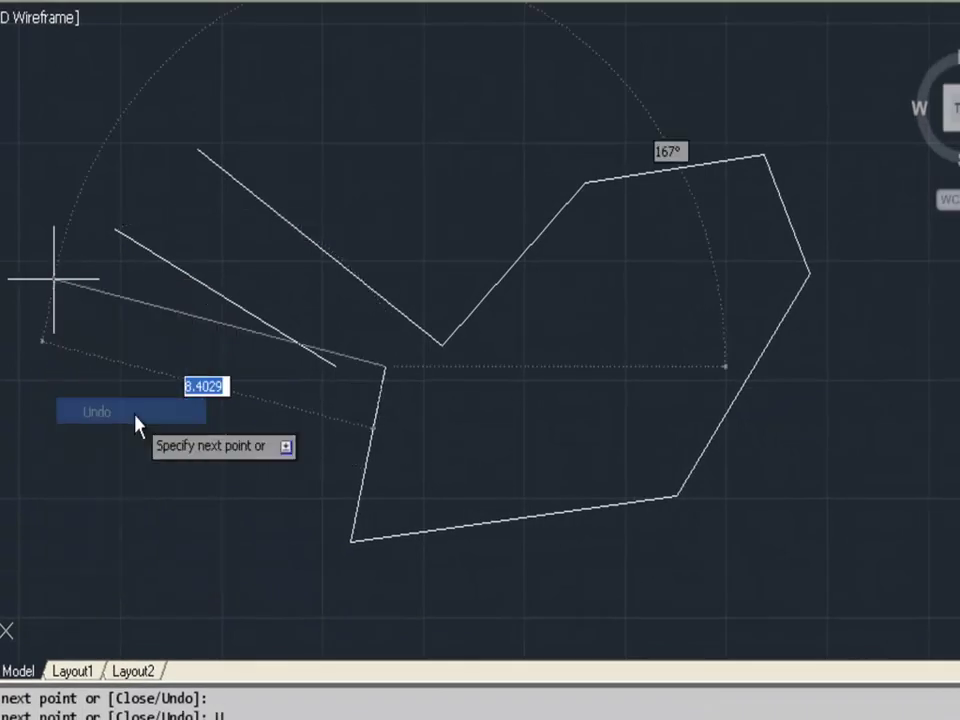
right_click(141, 412)
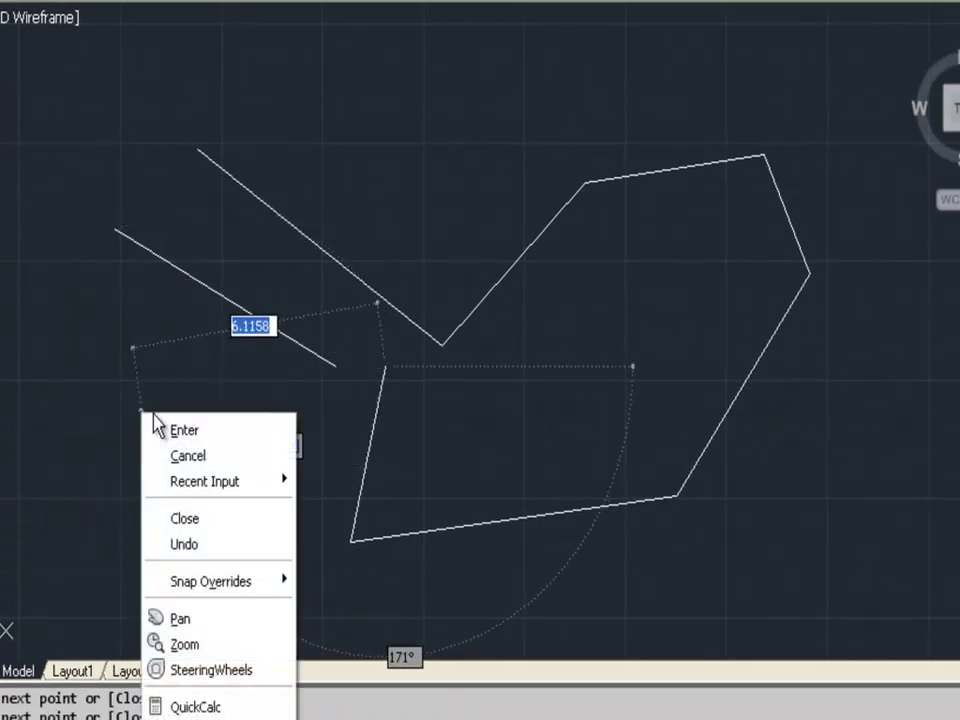
click(231, 550)
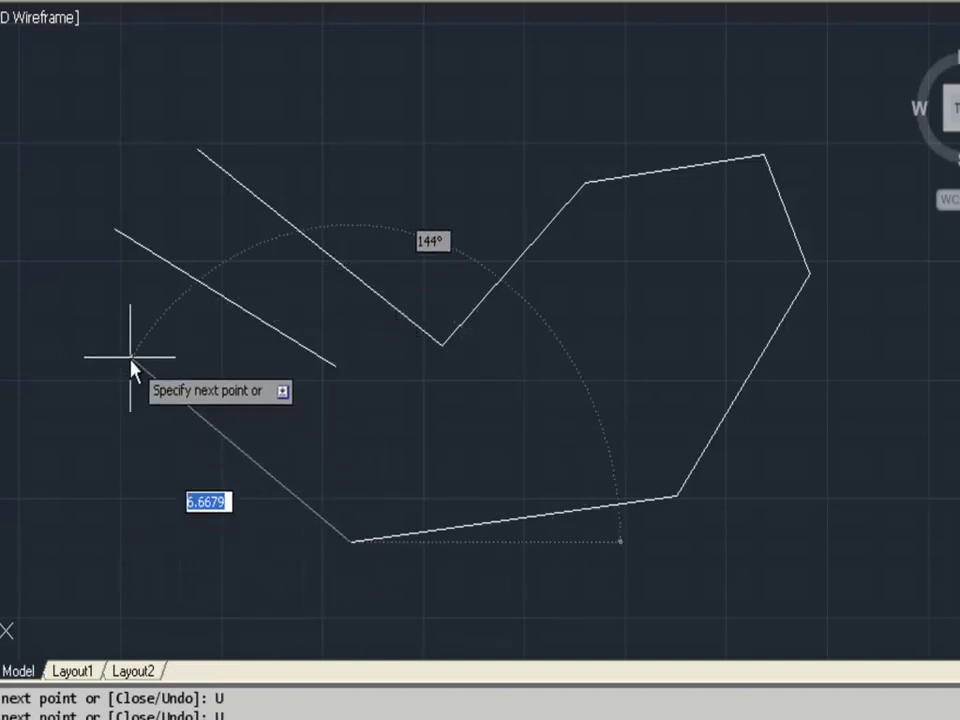
right_click(77, 294)
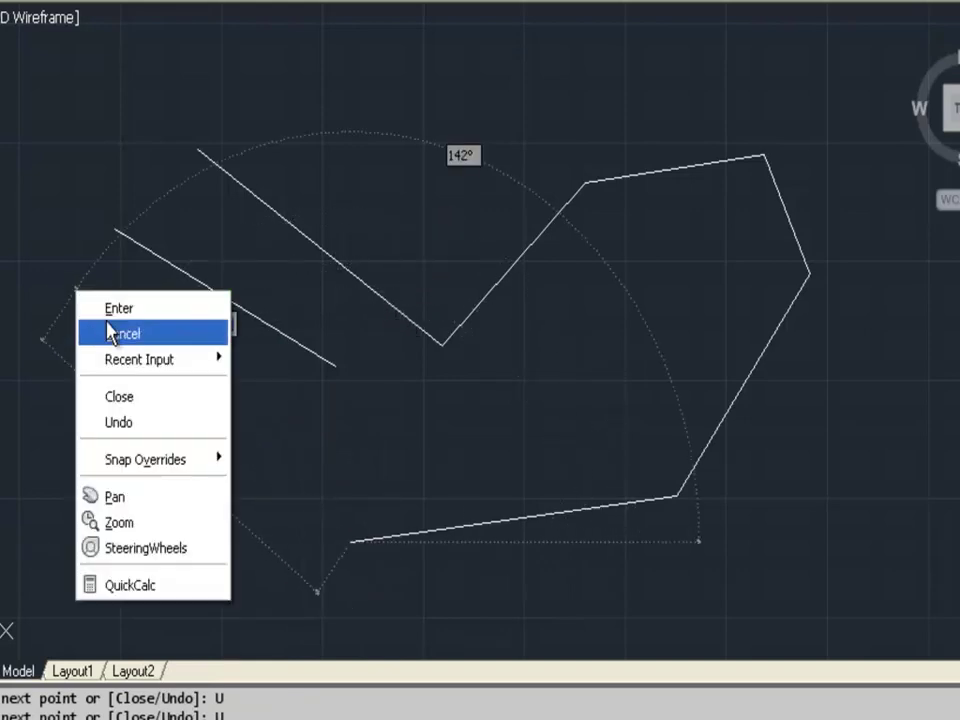
click(110, 318)
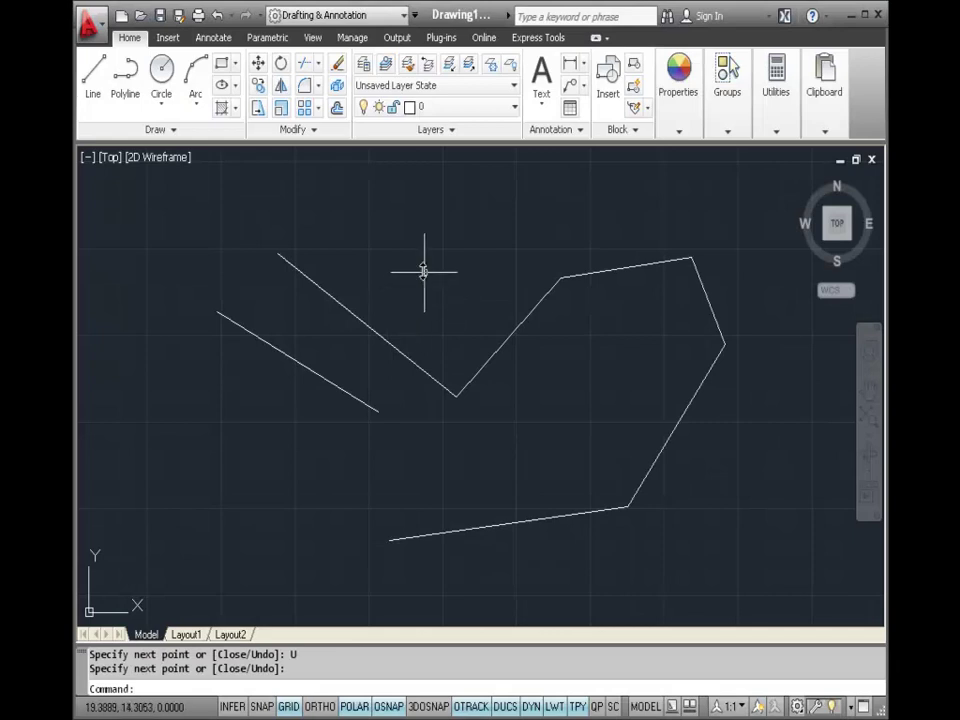
Select the six connected line segments of the chain one at a time, and clear the selection
click(357, 318)
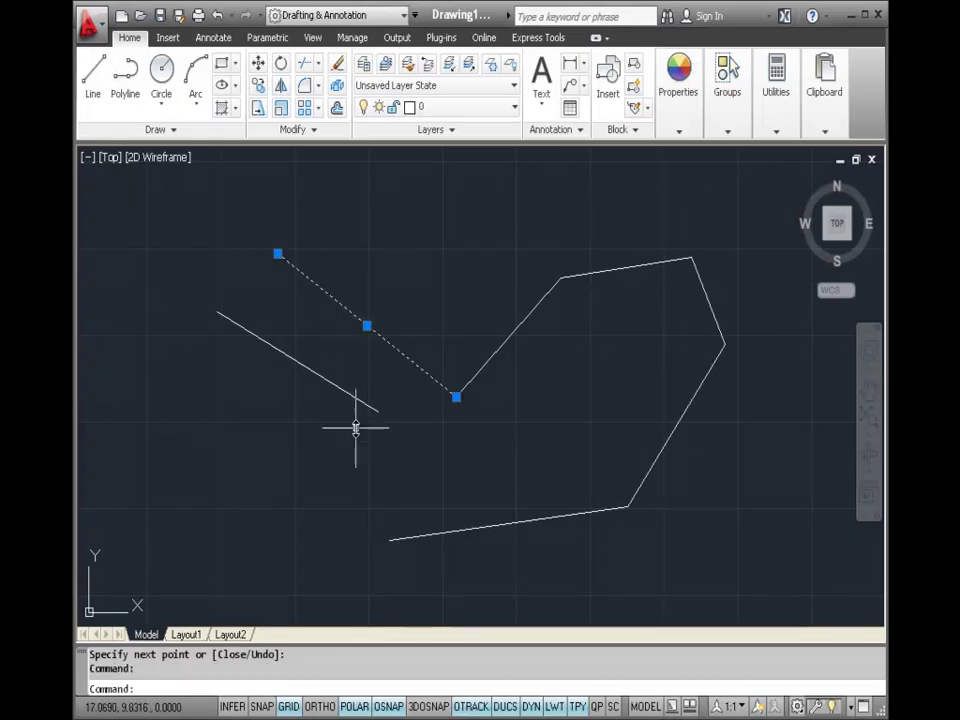
click(500, 345)
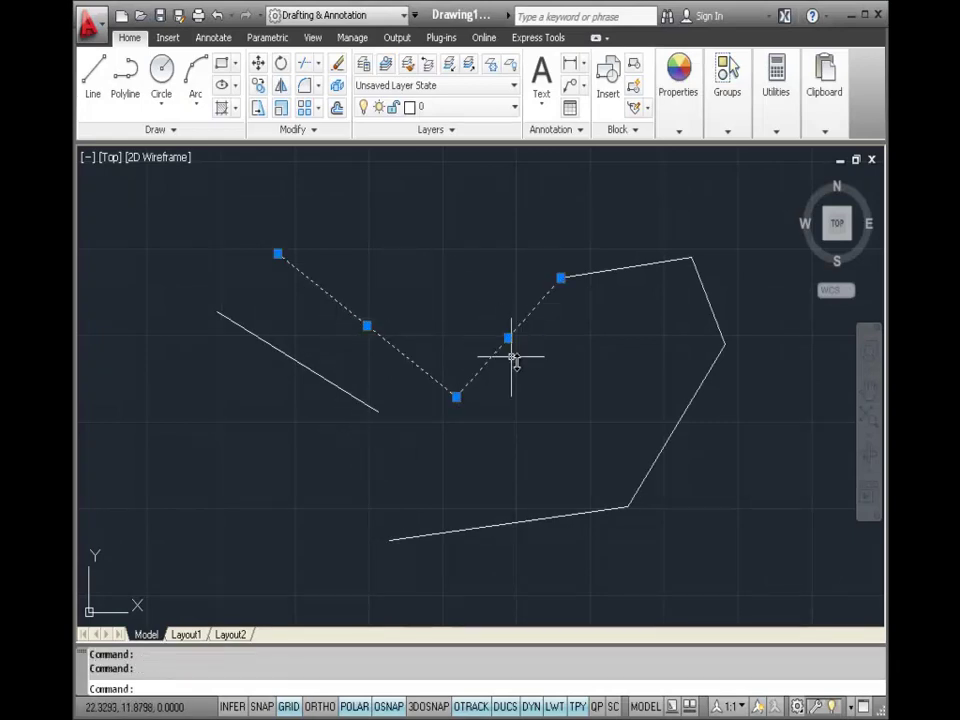
click(632, 266)
click(709, 300)
click(694, 395)
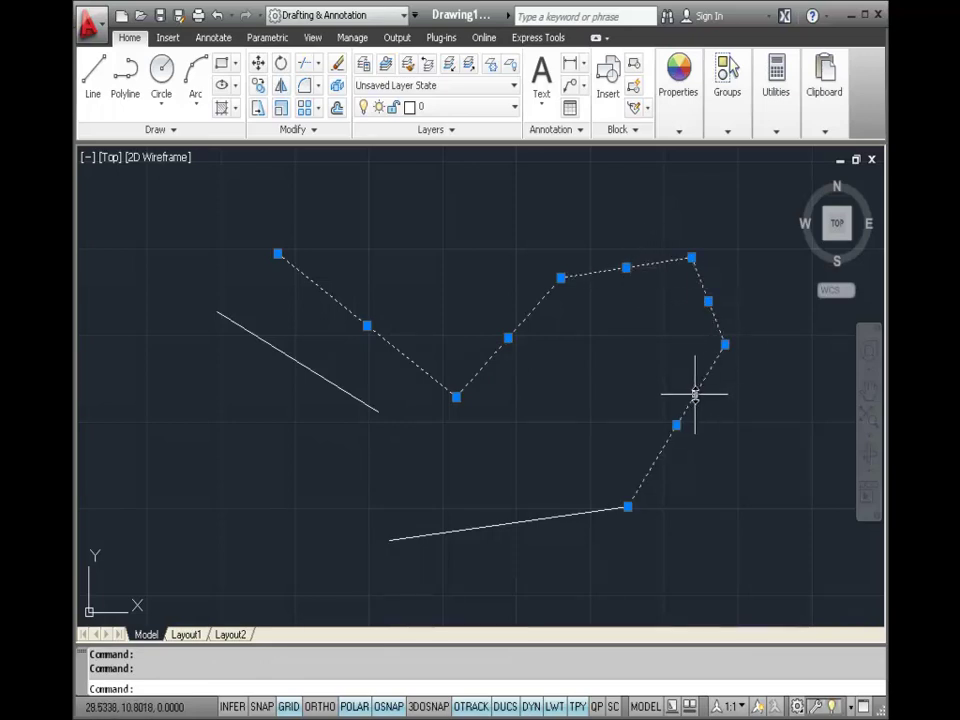
click(564, 515)
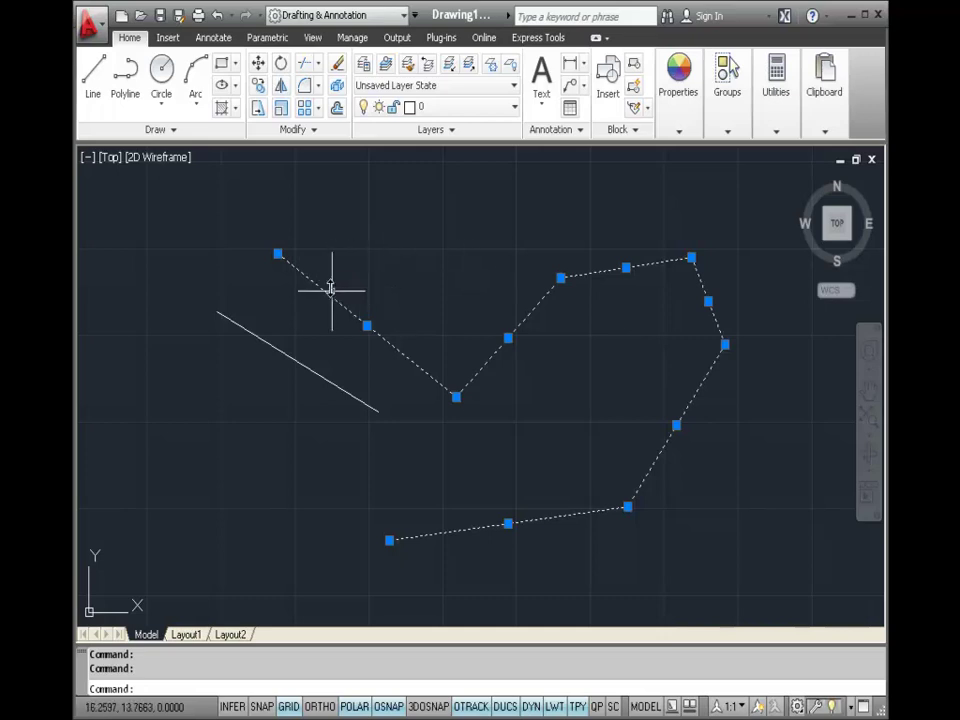
key(Escape)
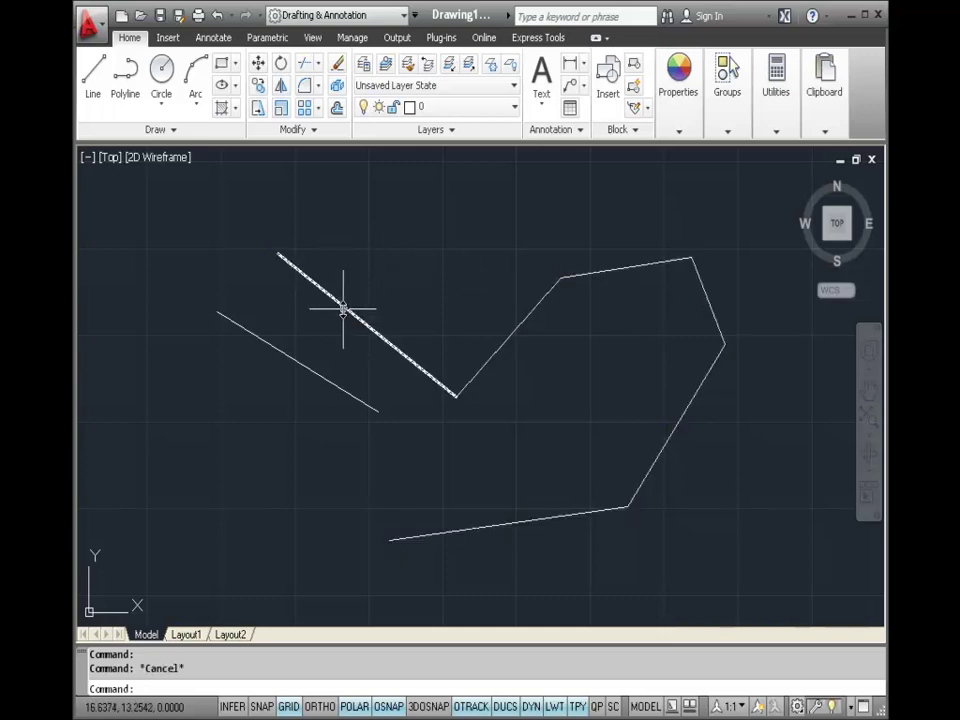
Select the first segment of the chain and stretch its upper endpoint up and to the right by its grip
click(346, 309)
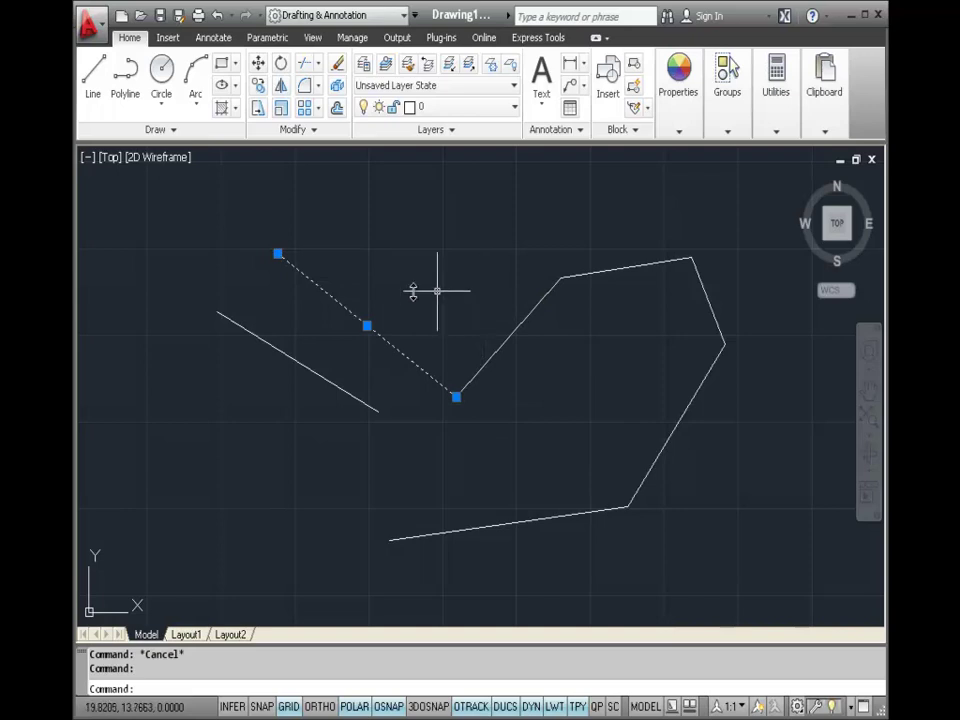
mouse_move(278, 253)
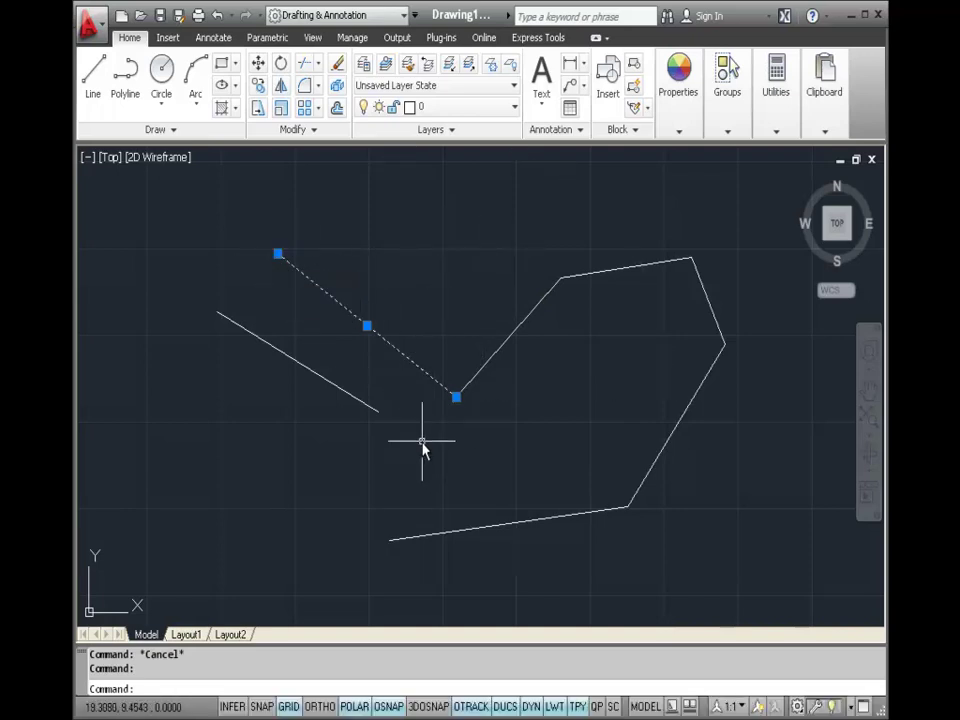
click(277, 253)
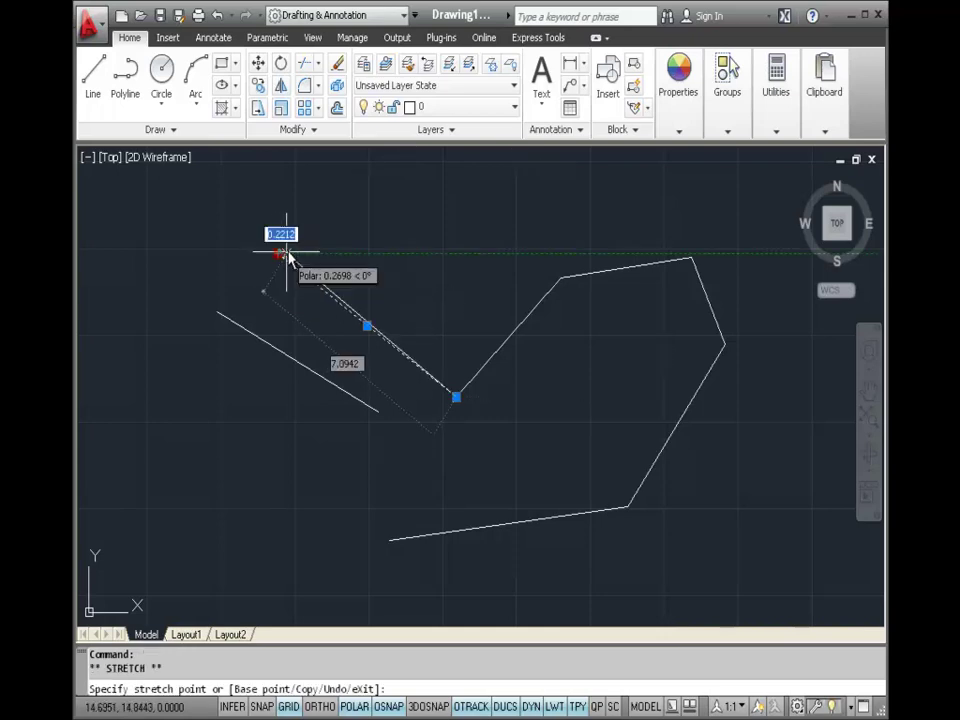
click(371, 218)
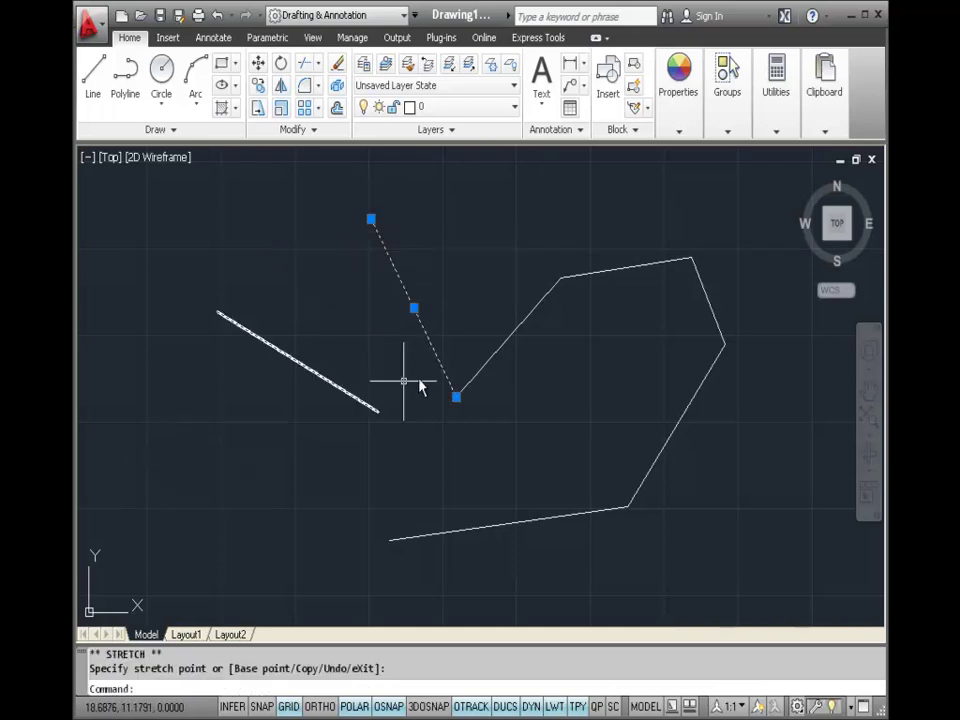
Move the first segment down-left by its midpoint grip and stretch its lower end back onto the start of the second segment
click(414, 307)
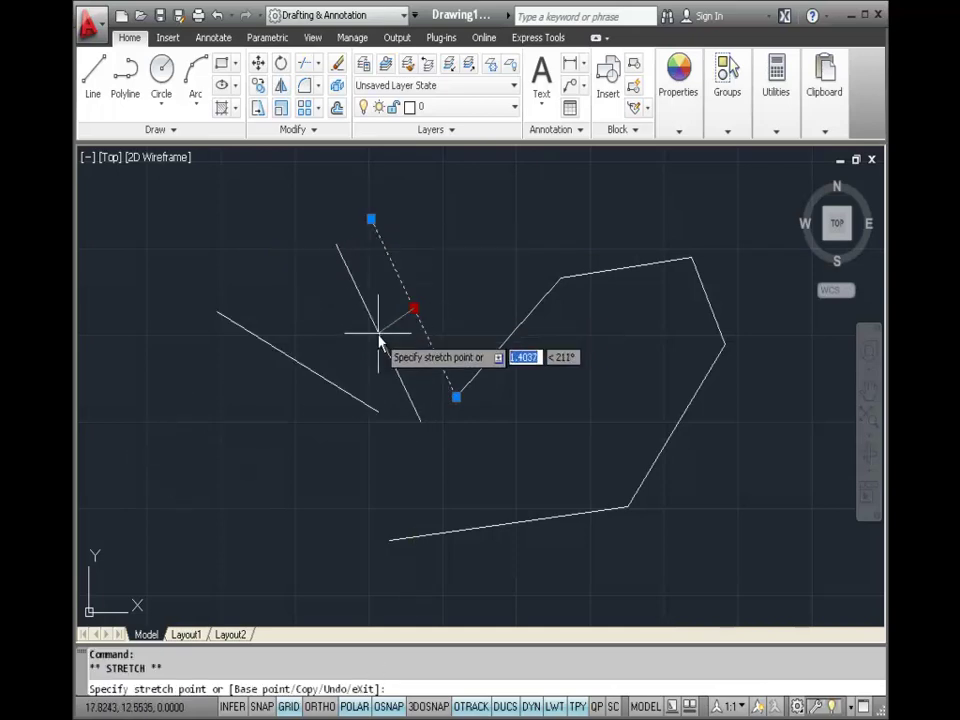
click(367, 334)
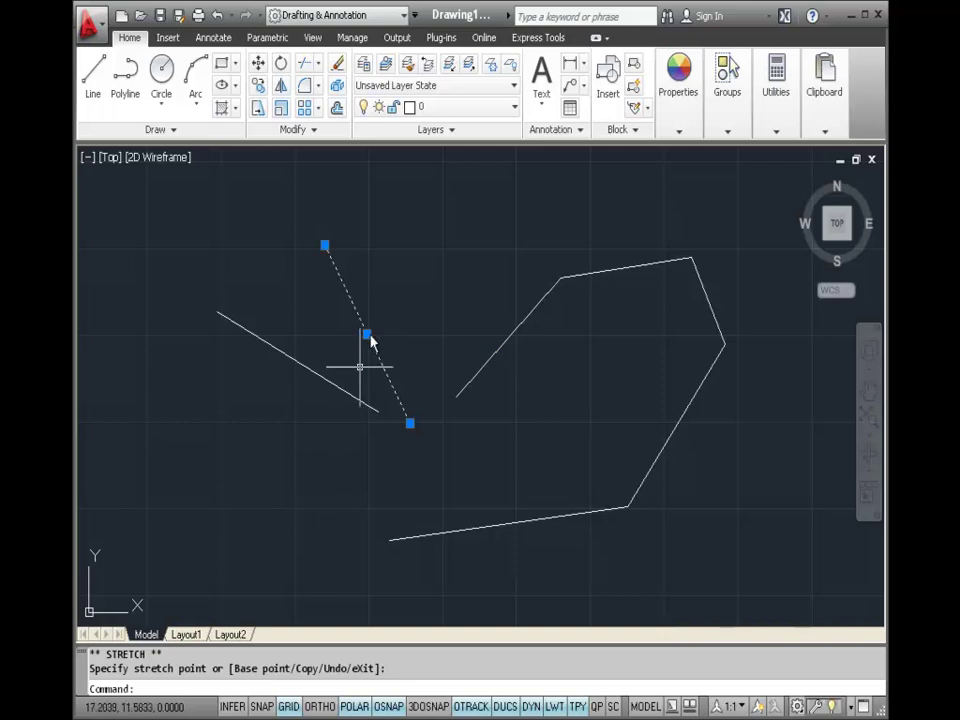
click(409, 424)
click(456, 397)
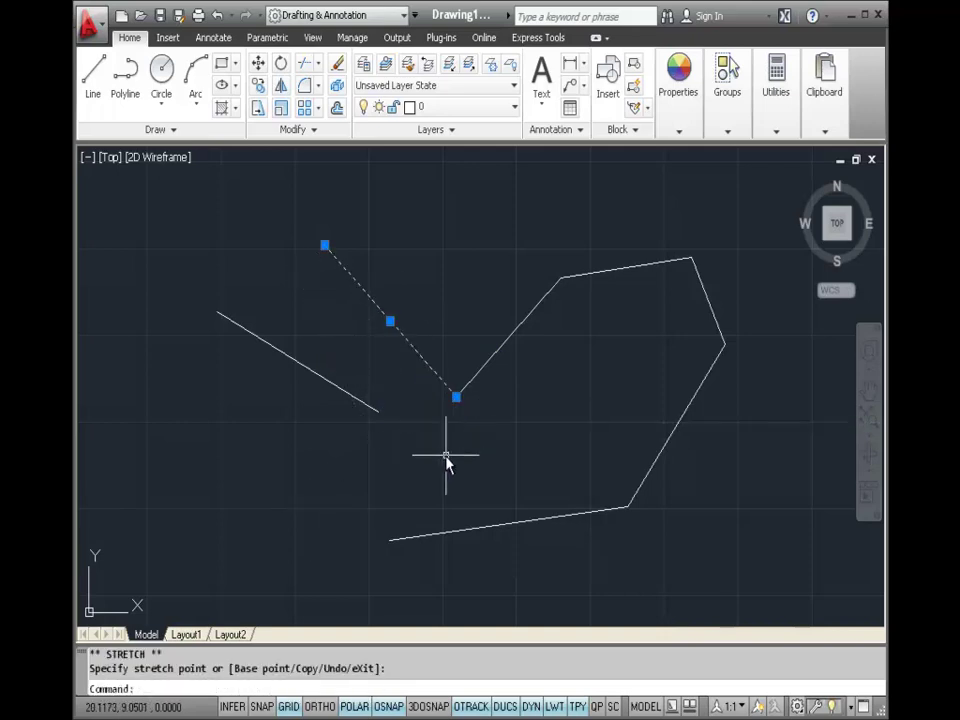
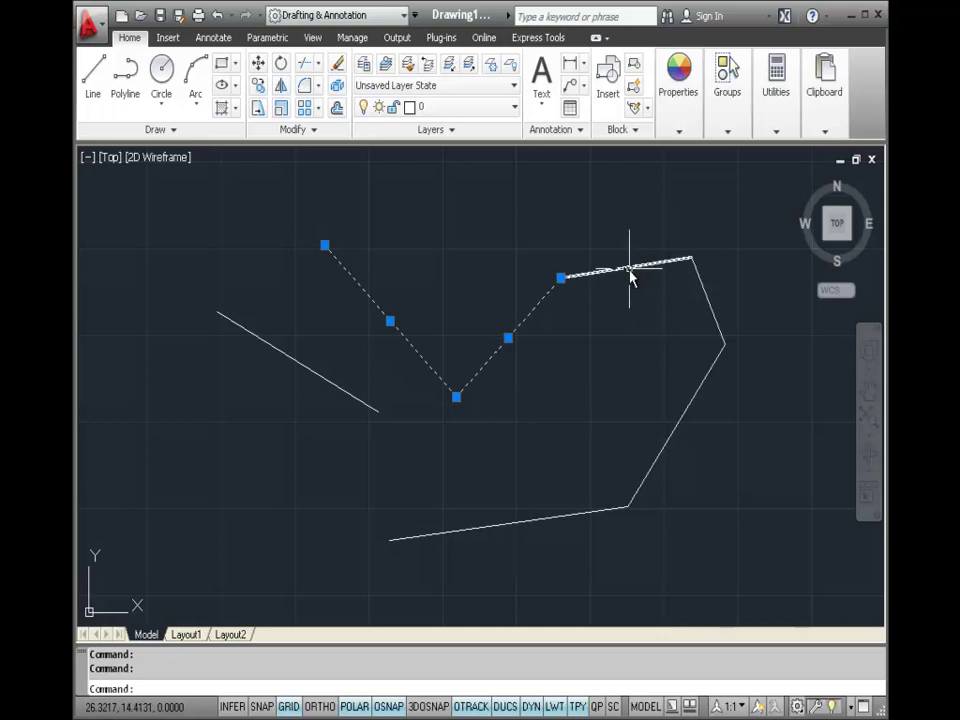
click(631, 270)
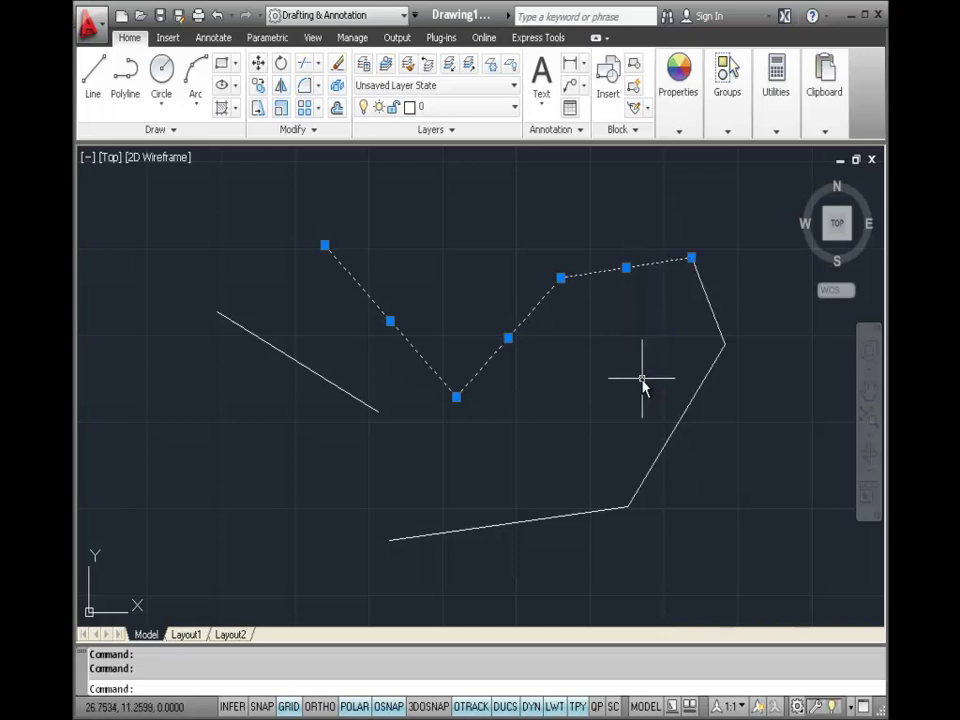
key(Escape)
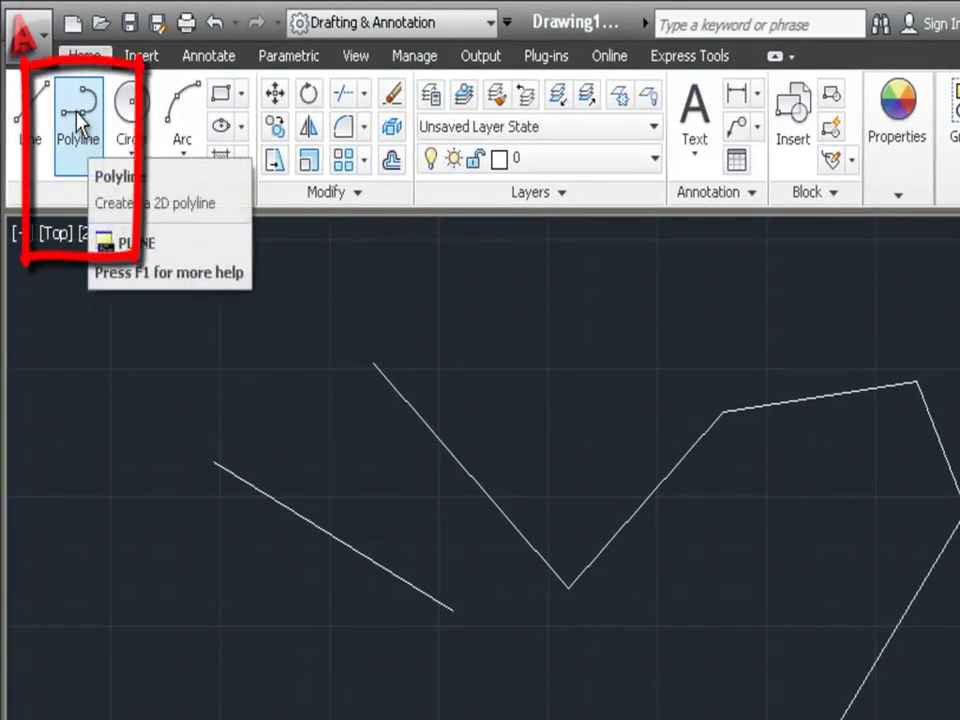
Draw a five-segment open polyline above the existing lines, starting at about (11.2, 15.4), and finish it
mouse_move(80, 121)
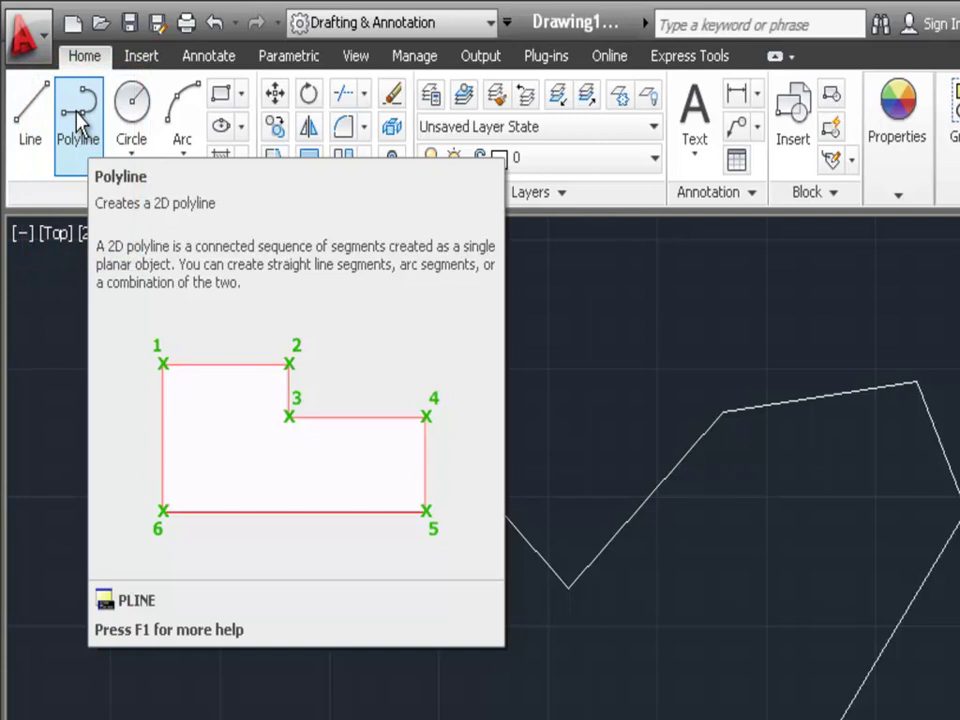
click(80, 121)
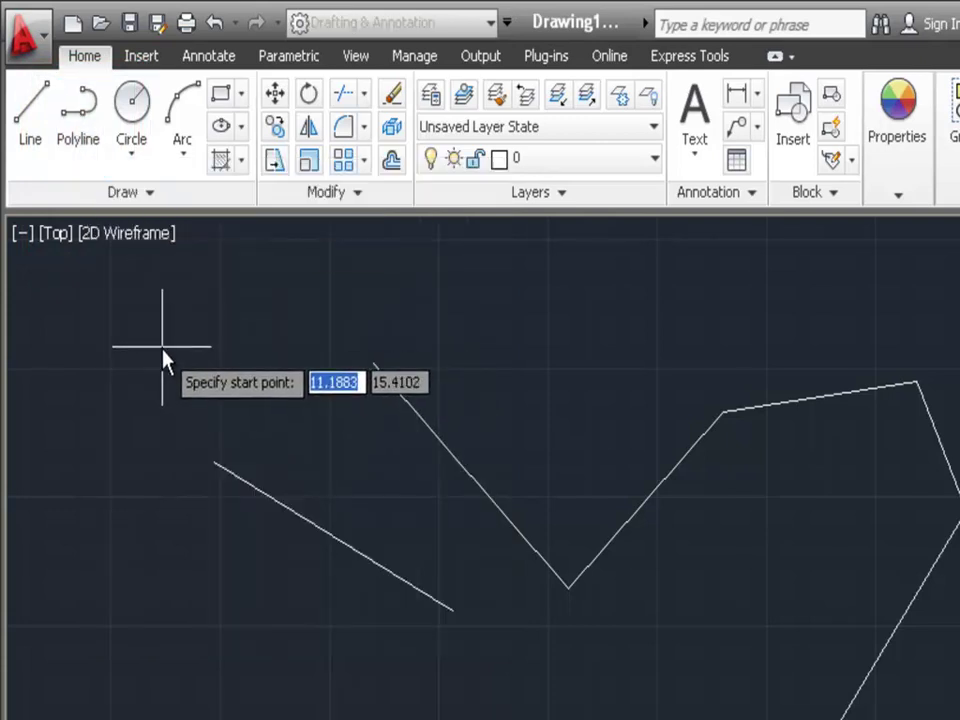
click(162, 346)
click(386, 292)
click(596, 313)
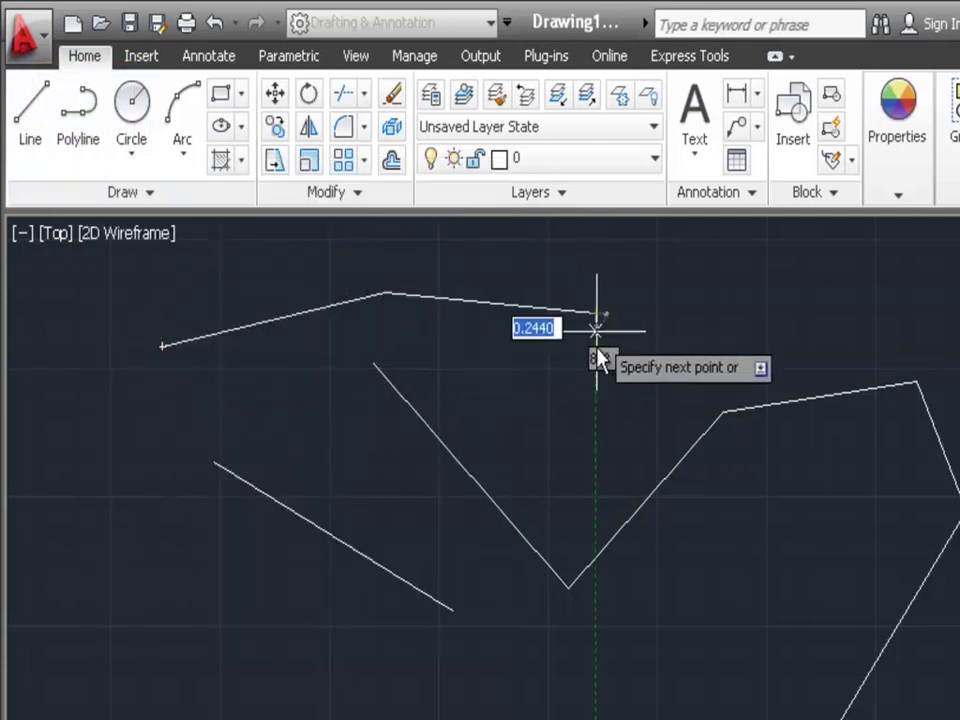
click(595, 400)
click(697, 337)
click(821, 337)
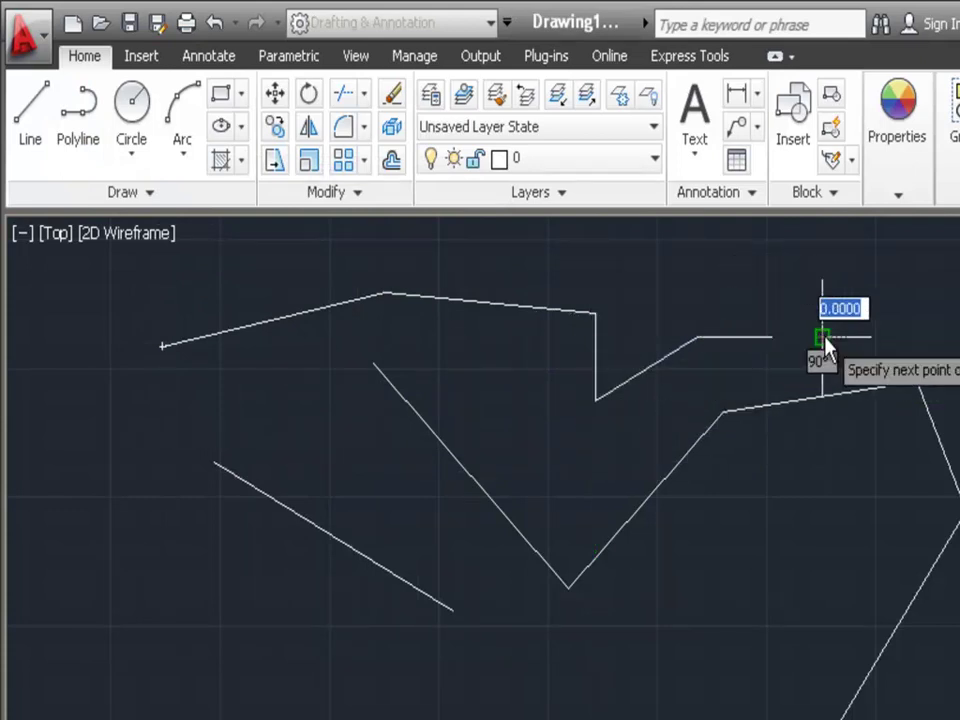
right_click(826, 344)
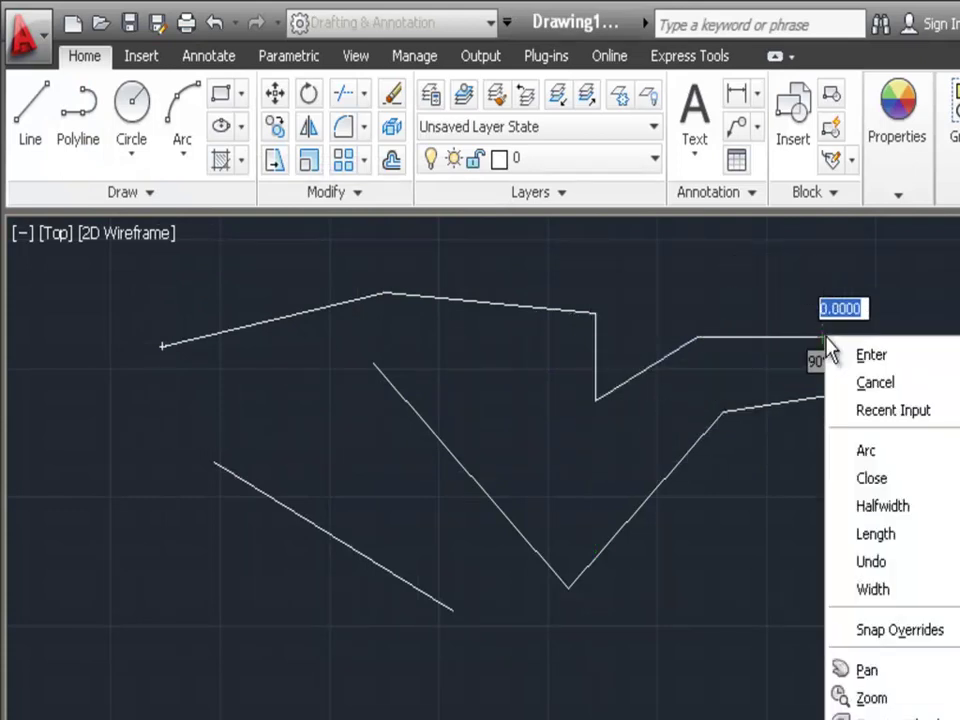
click(901, 356)
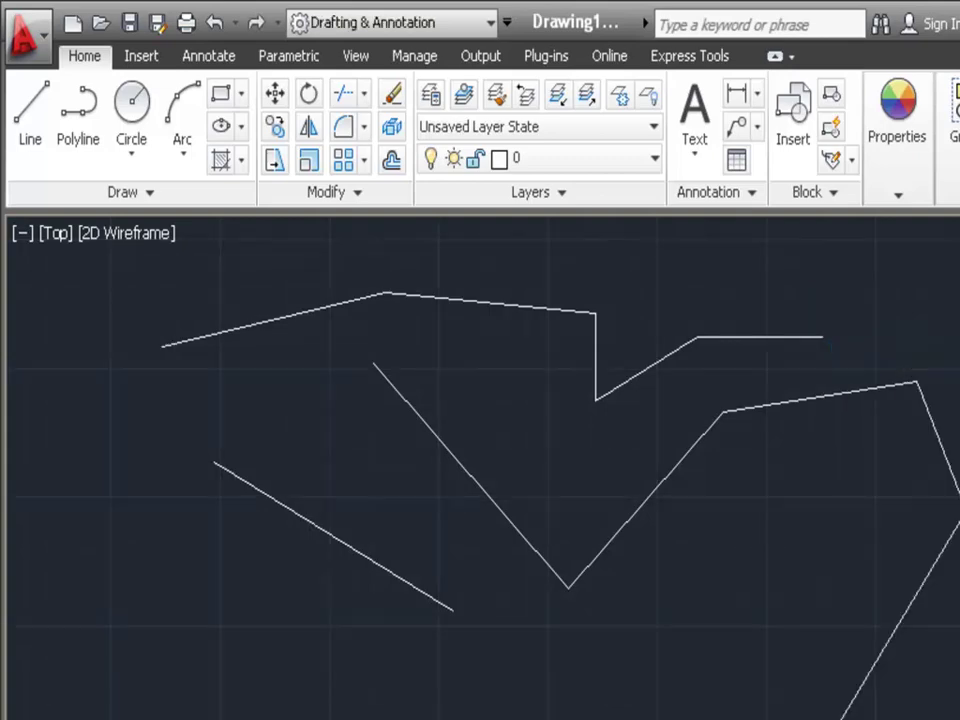
Select the polyline and the first two line segments to compare their grips, and clear the selection
click(460, 300)
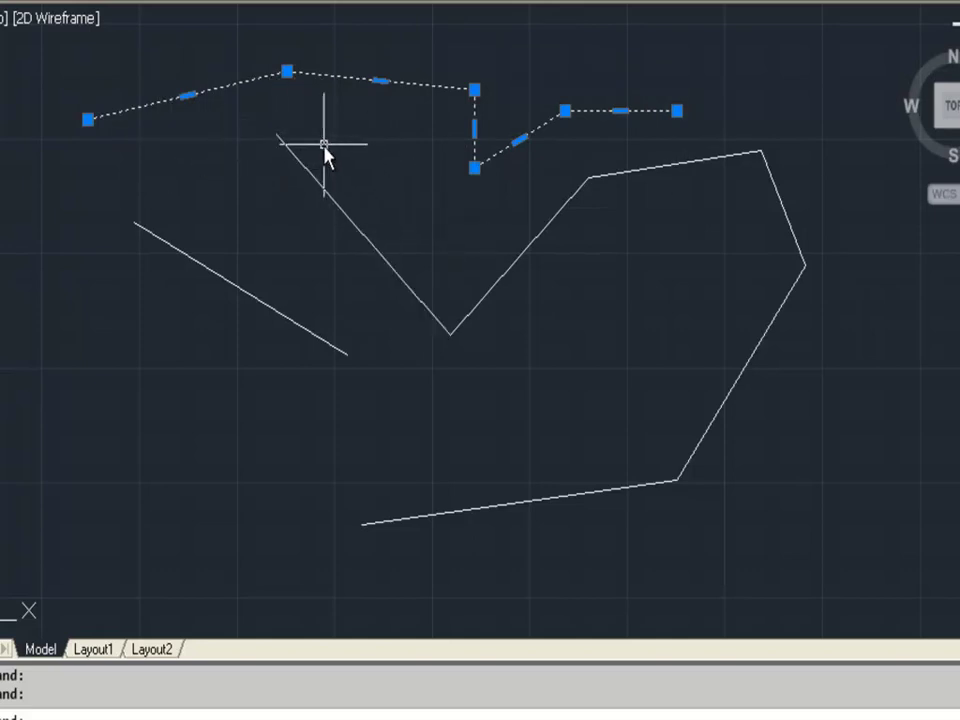
click(348, 214)
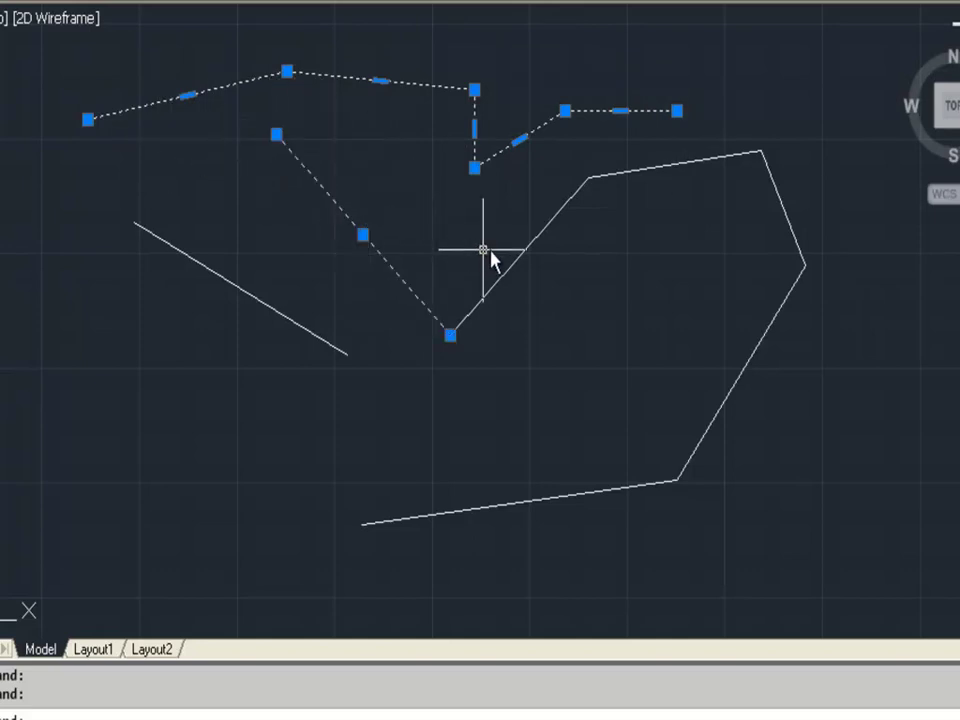
click(519, 257)
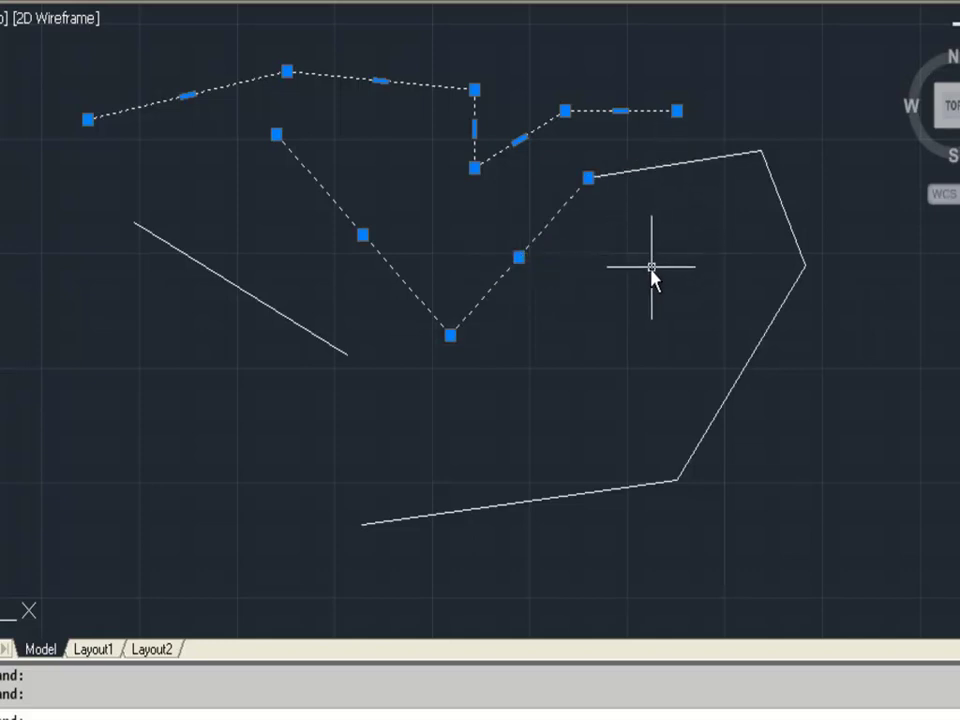
key(Escape)
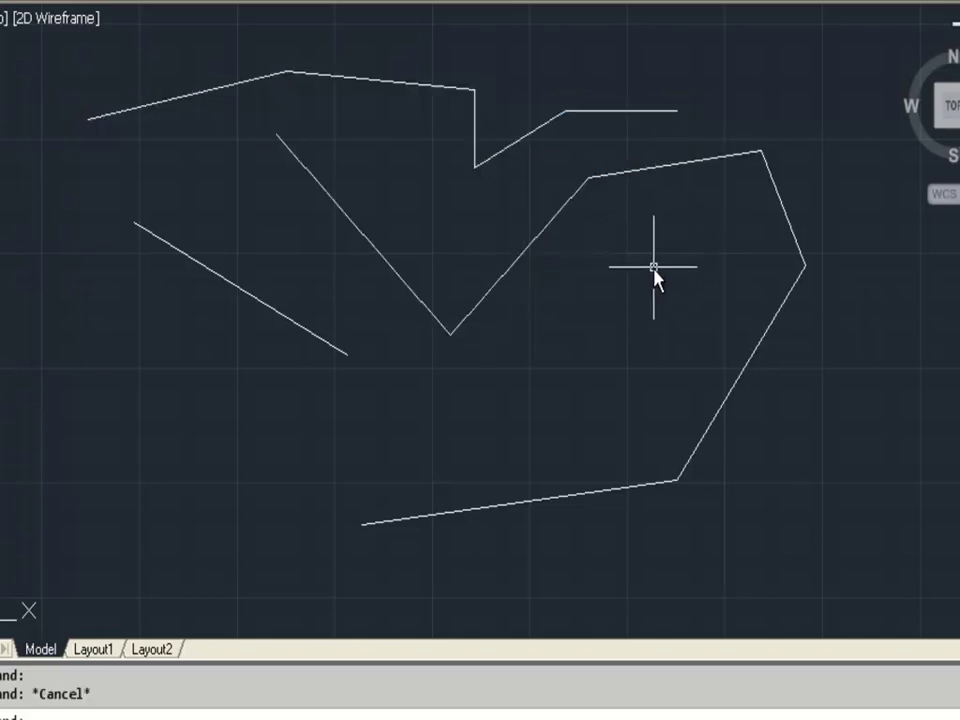
Select the polyline and stretch its second vertex up-left, and again to a point about level with the third vertex
click(370, 81)
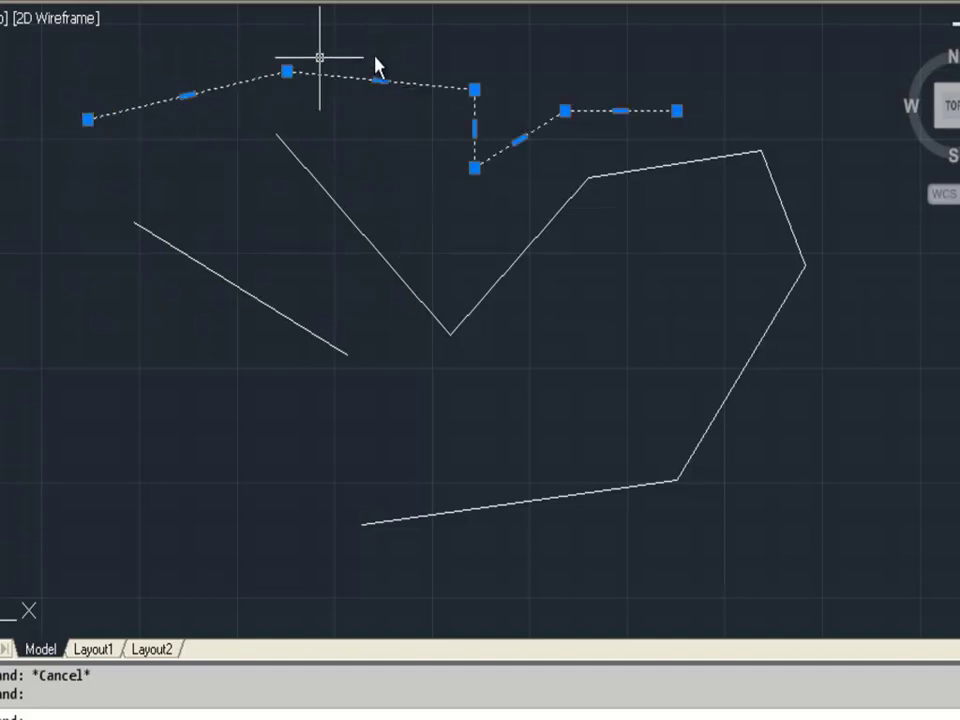
mouse_move(518, 257)
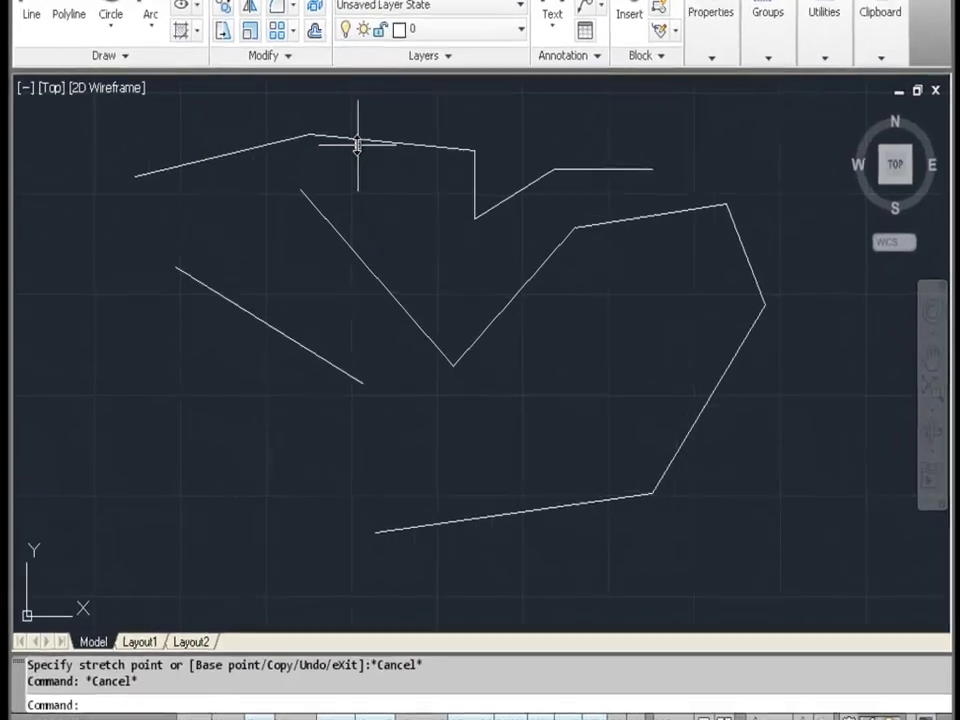
click(352, 138)
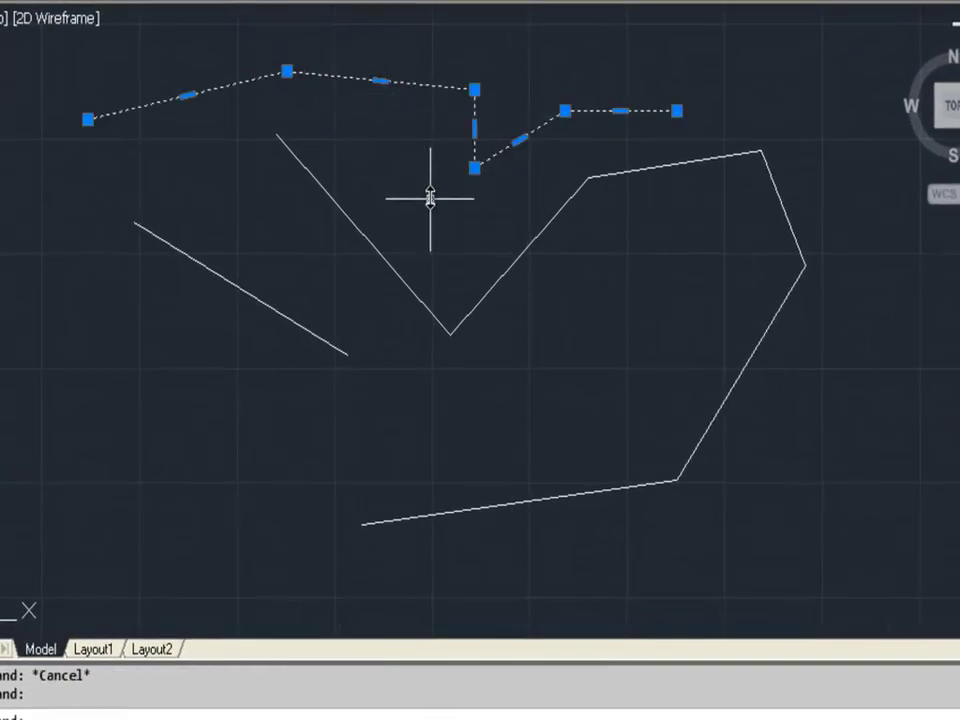
click(287, 72)
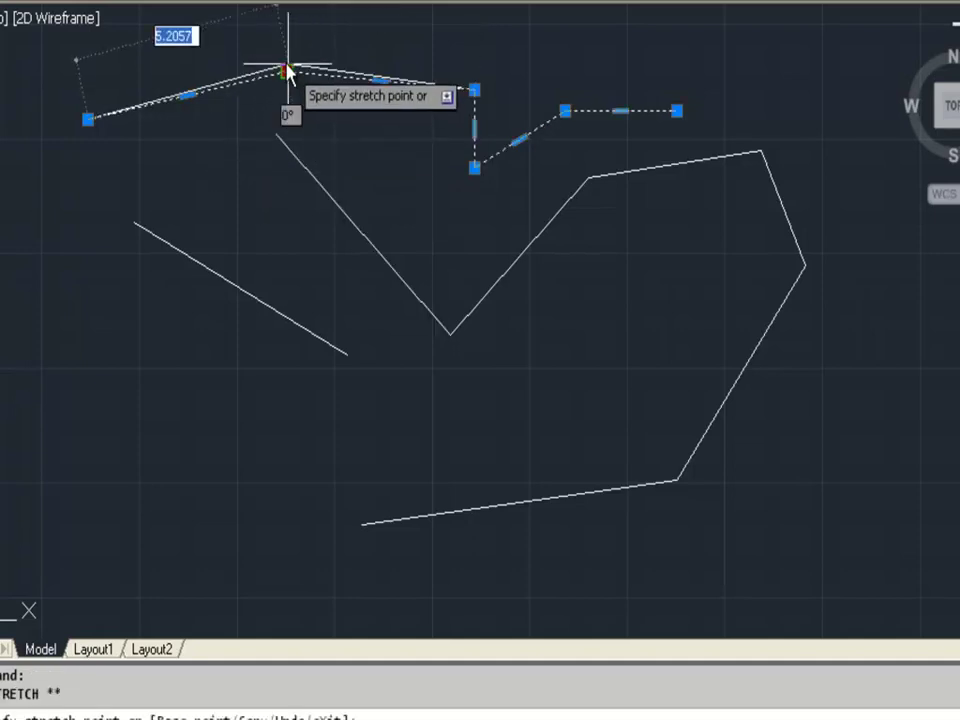
click(222, 43)
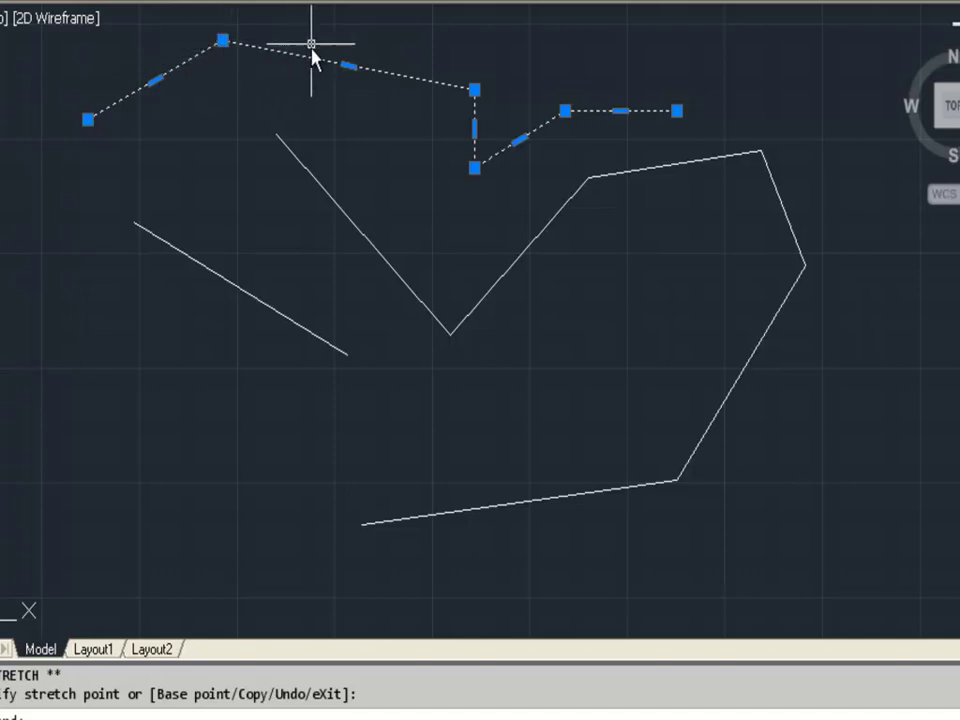
click(222, 40)
click(277, 89)
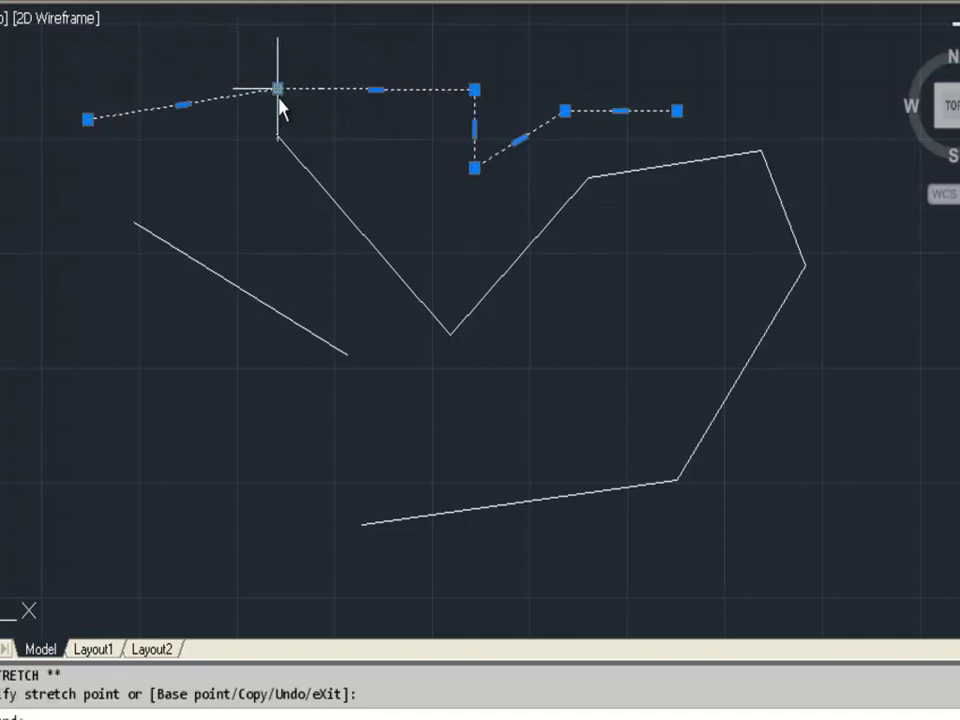
Select the second line segment and stretch its lower endpoint down-right, away from the first segment's end
click(450, 335)
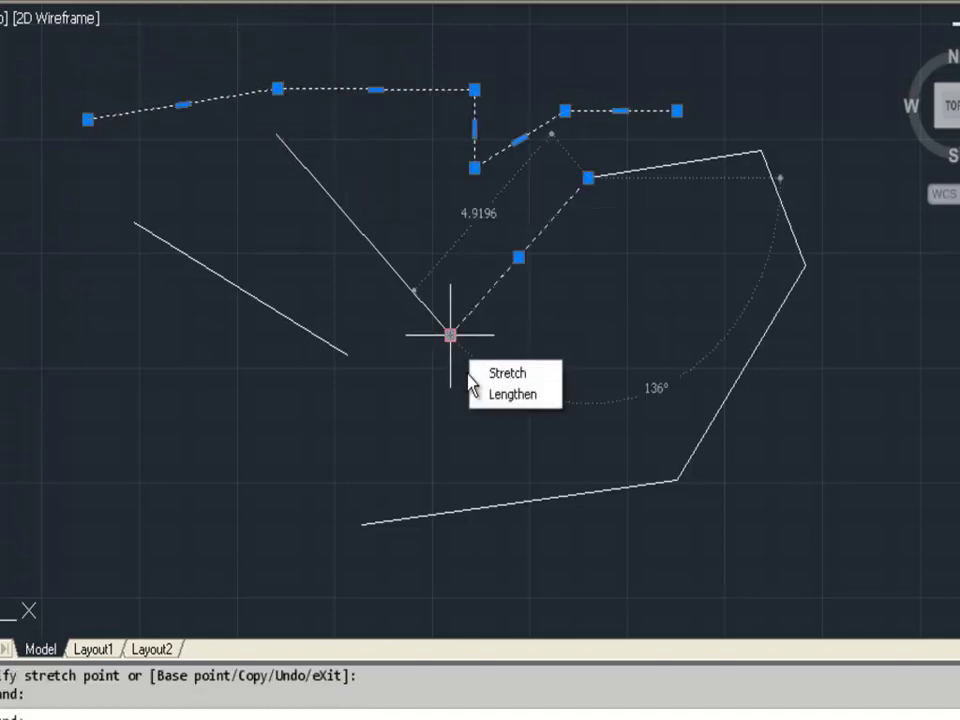
click(450, 335)
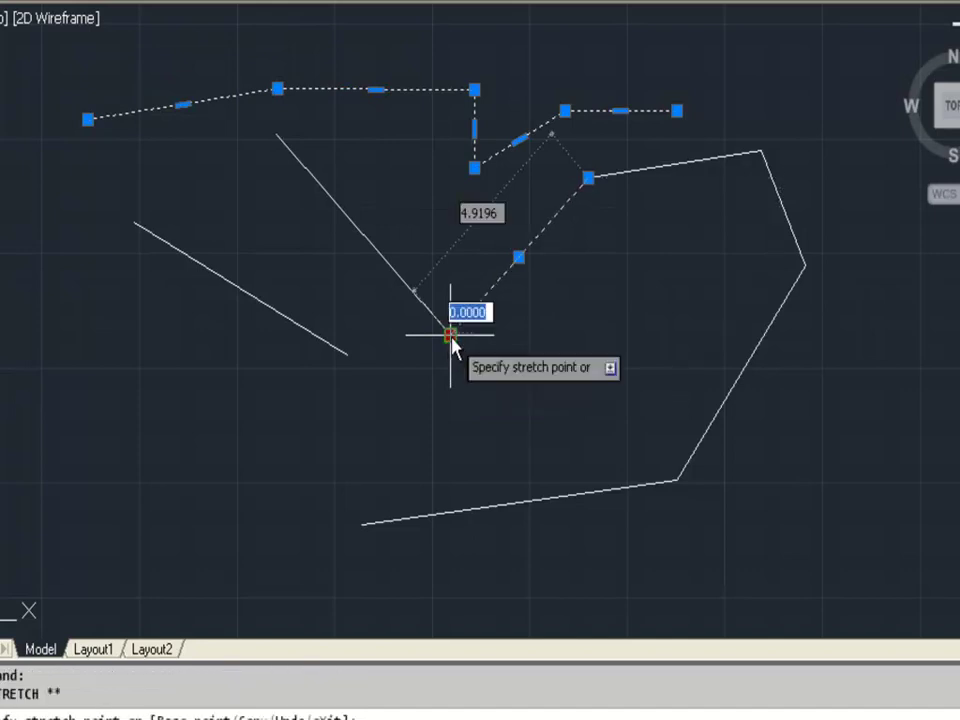
click(501, 373)
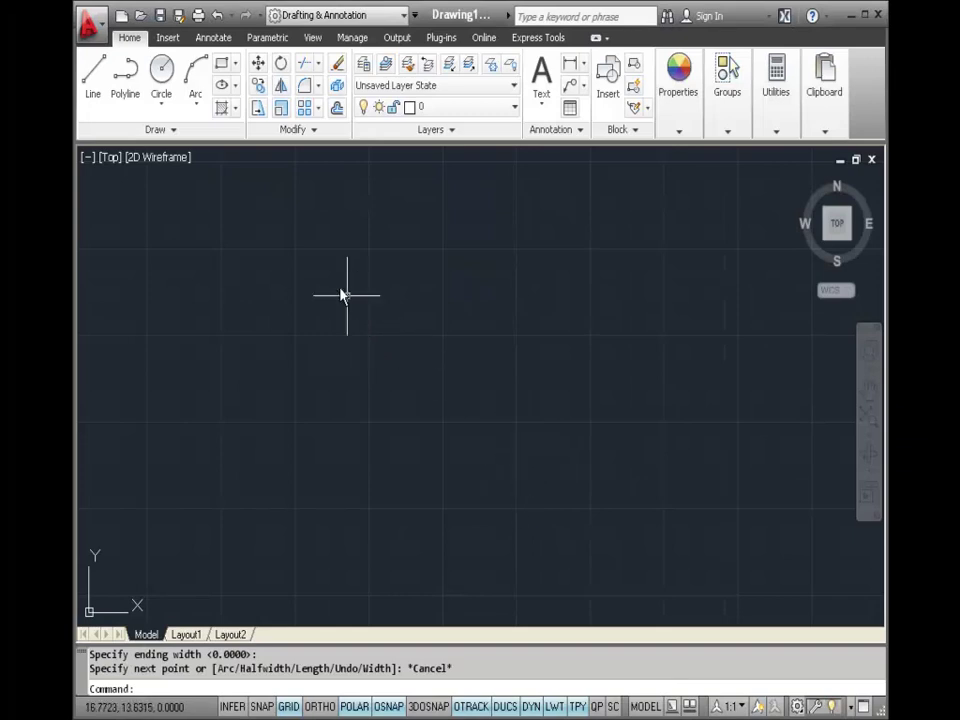
Start a polyline in the empty drawing and draw two straight segments, one running down-right and one up-right
click(131, 92)
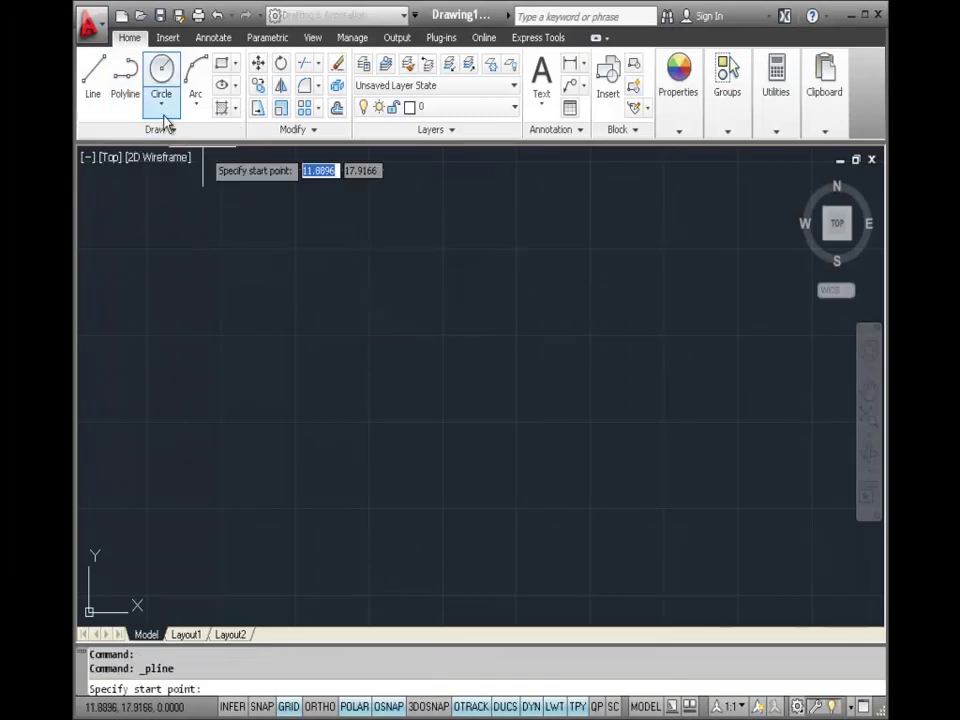
click(208, 260)
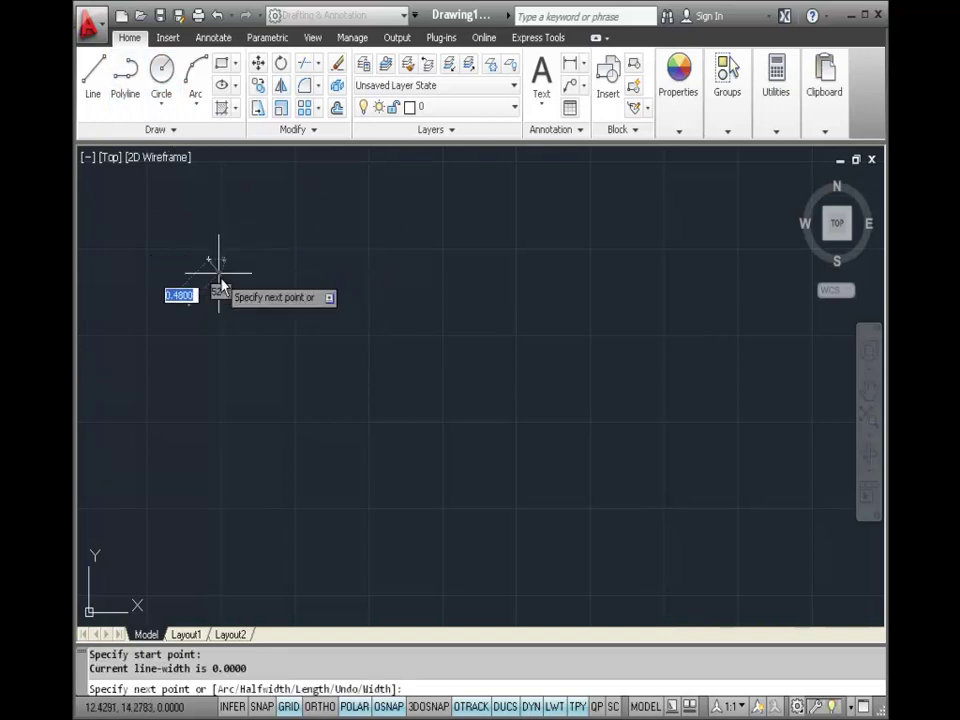
click(293, 369)
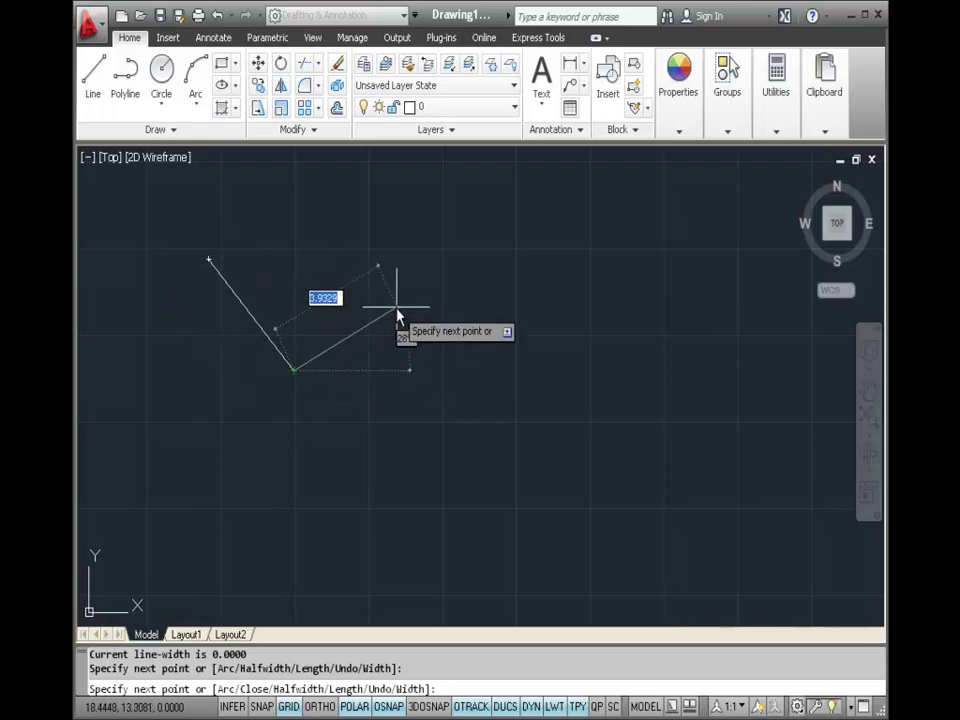
click(395, 310)
Change the polyline to its Arc option and add three tangent arcs that form a wave toward the right
right_click(490, 232)
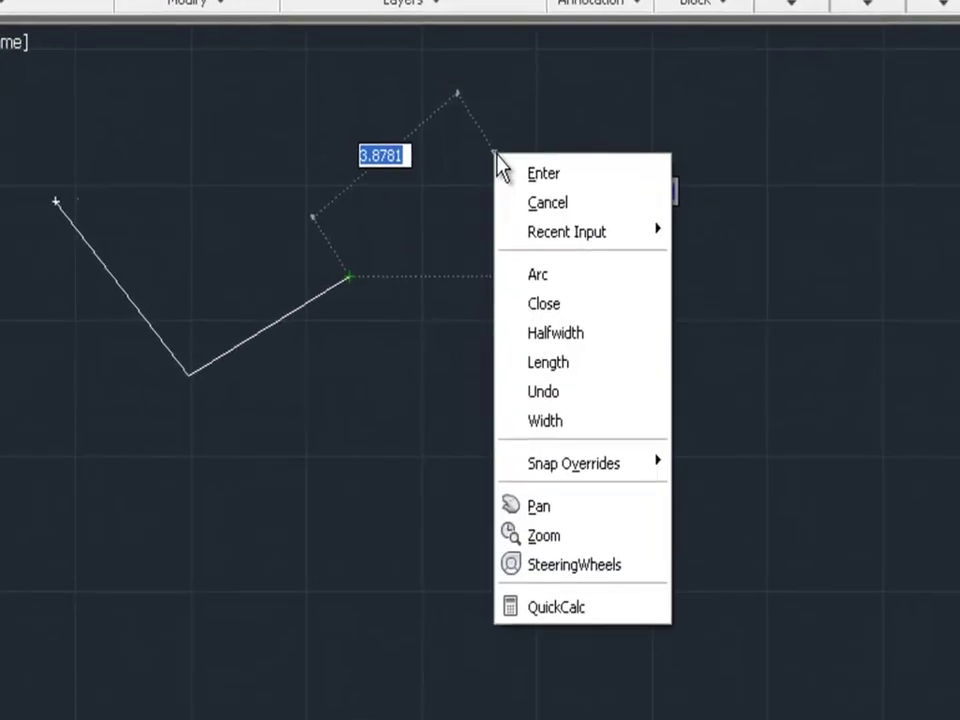
click(586, 280)
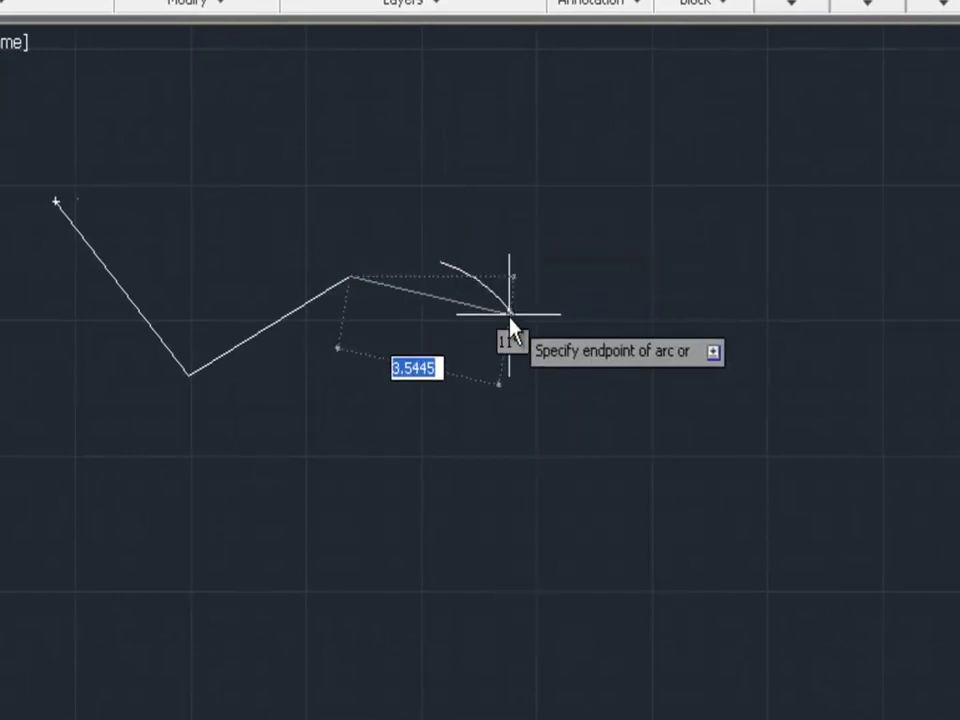
click(504, 379)
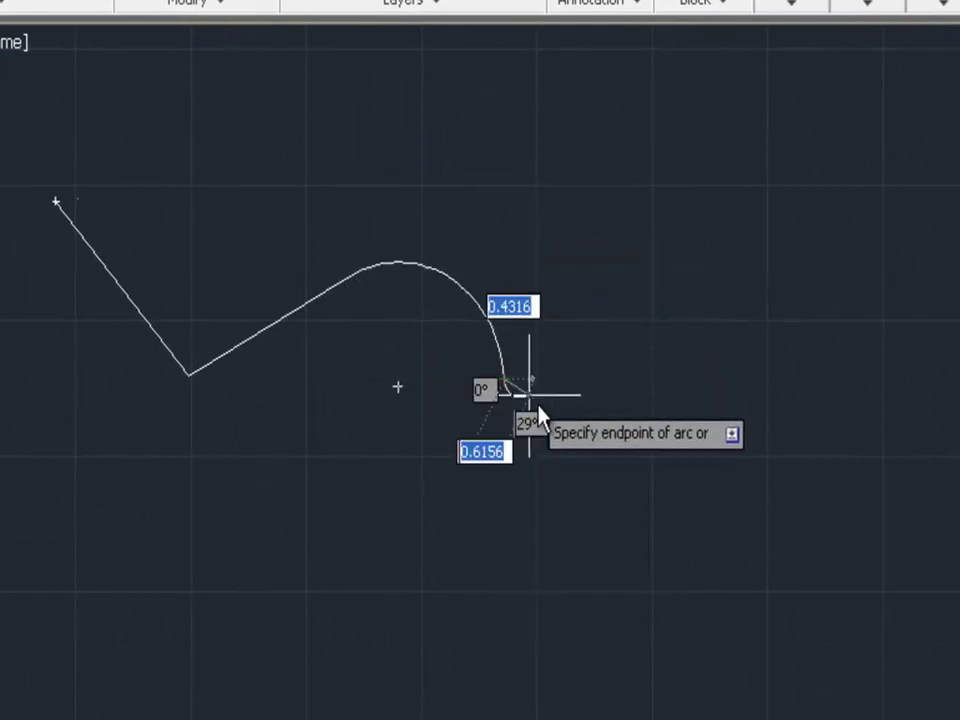
click(640, 434)
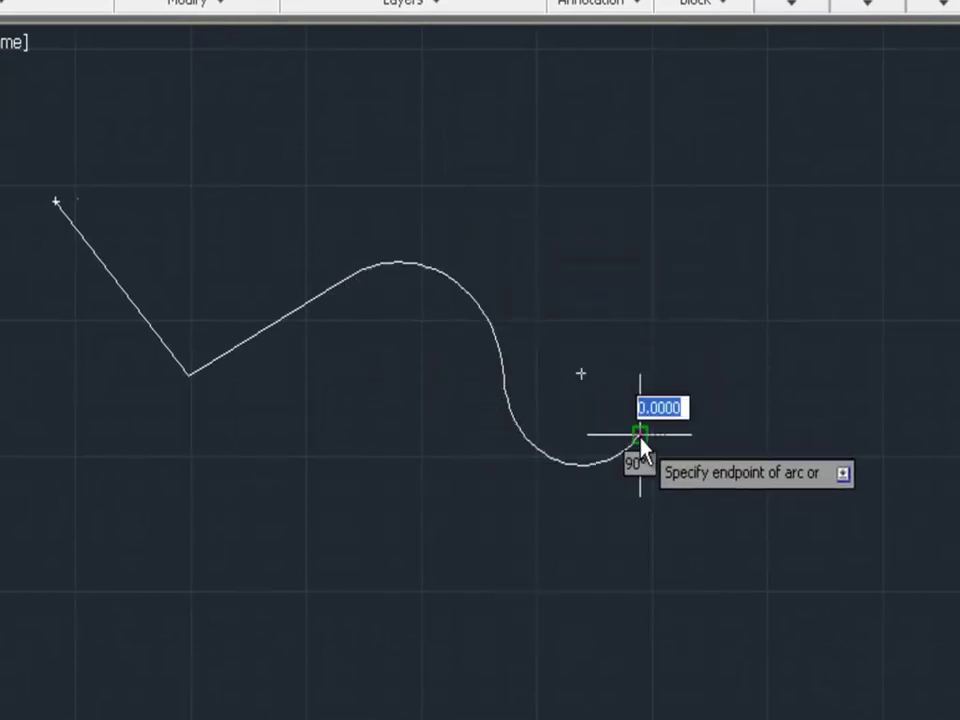
click(750, 363)
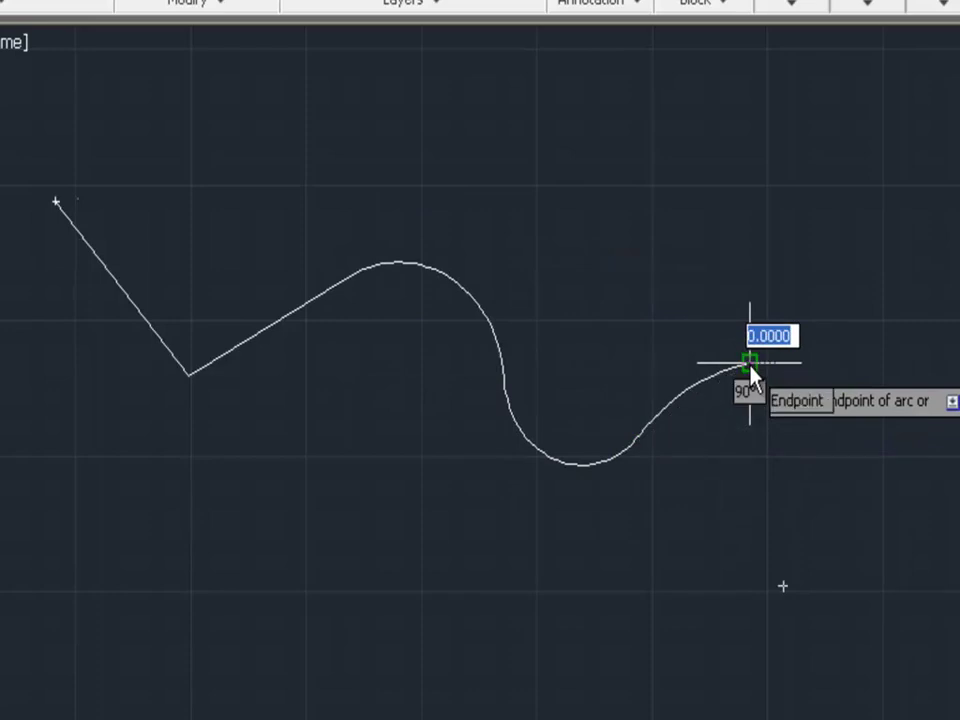
Add a large polyline arc defined by a center point below the last endpoint, and continue it with two more tangent arcs
right_click(750, 364)
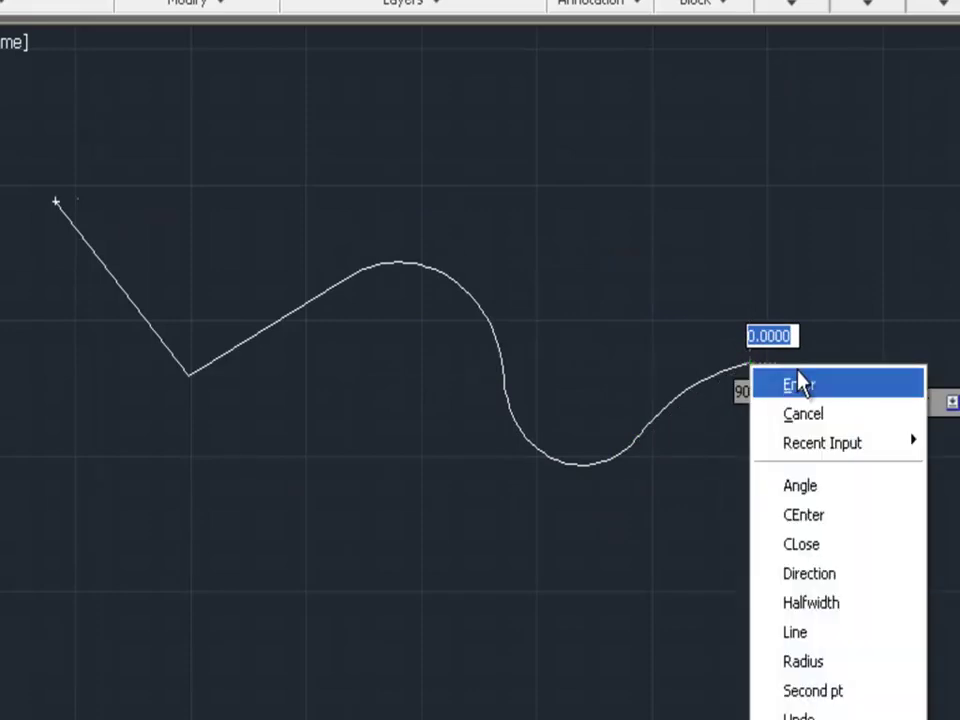
click(851, 516)
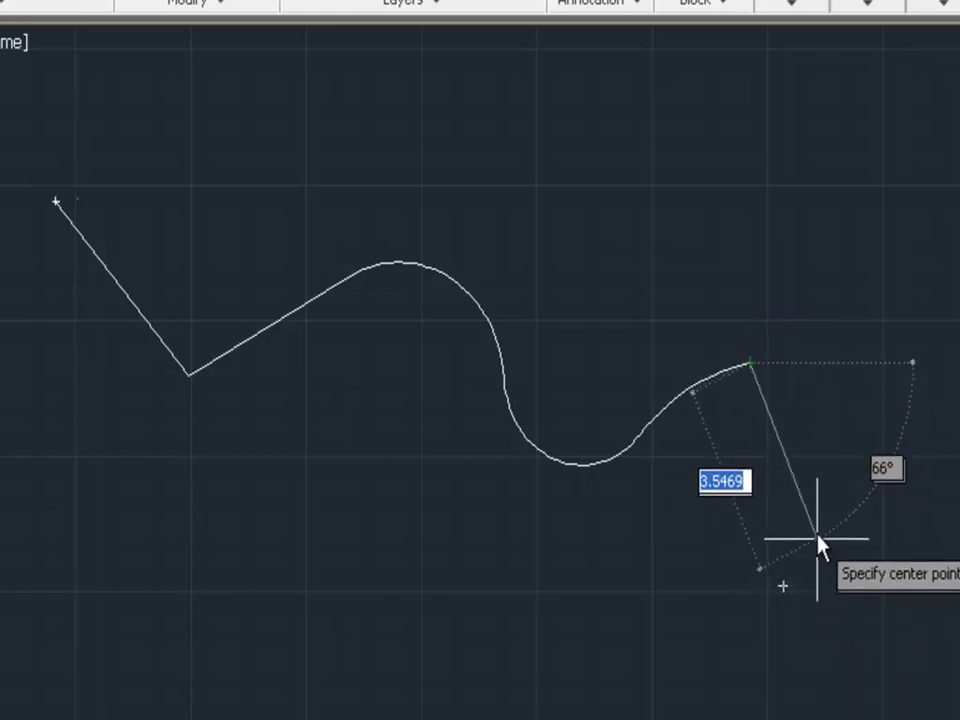
click(691, 473)
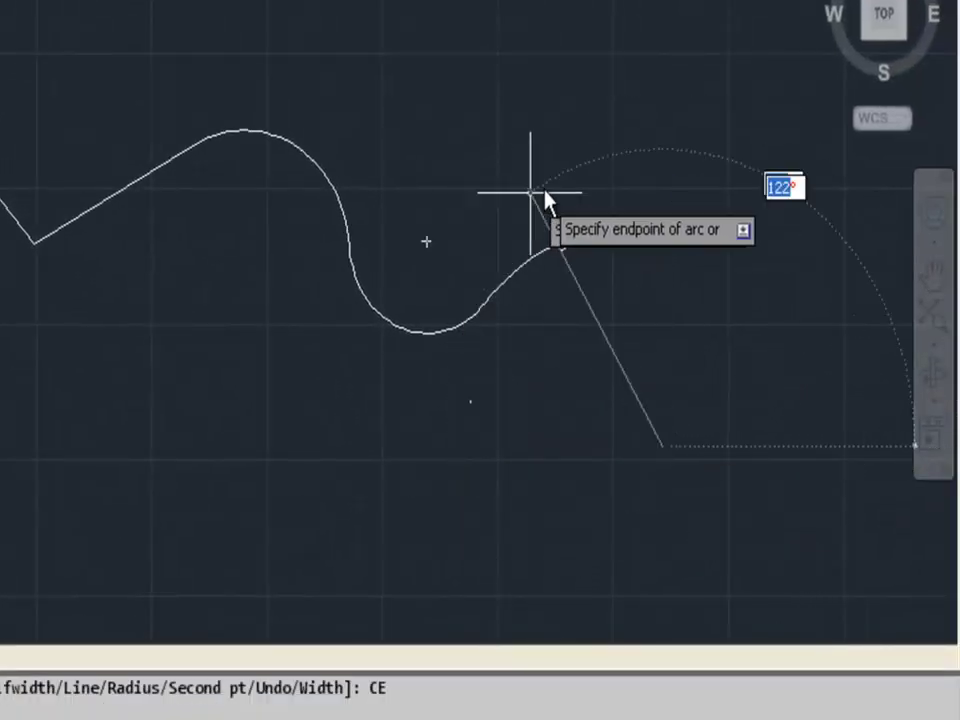
click(749, 378)
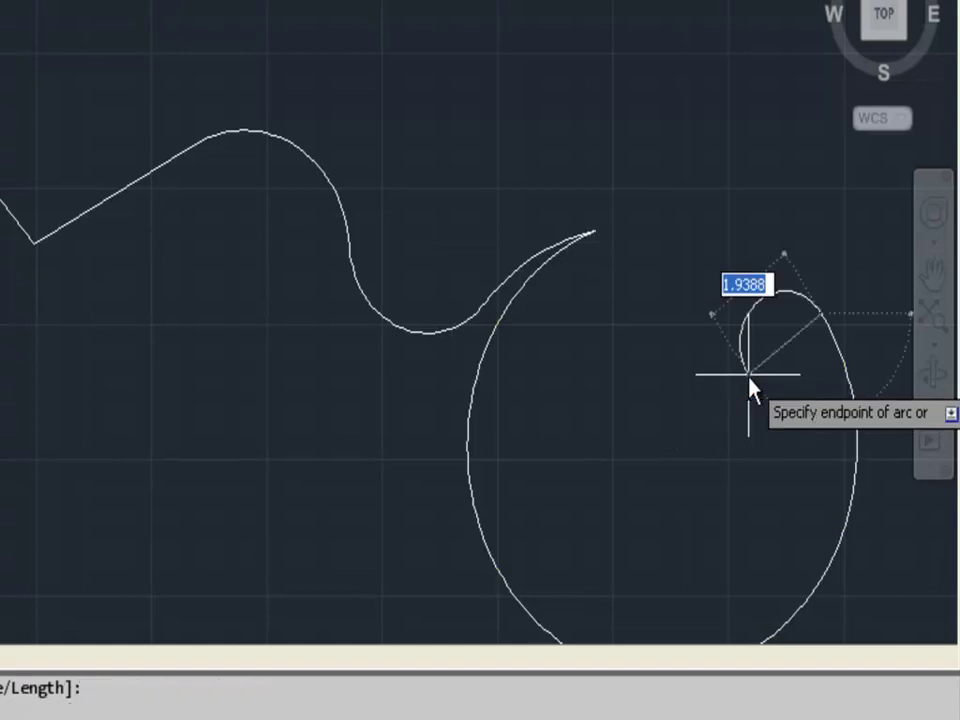
click(697, 360)
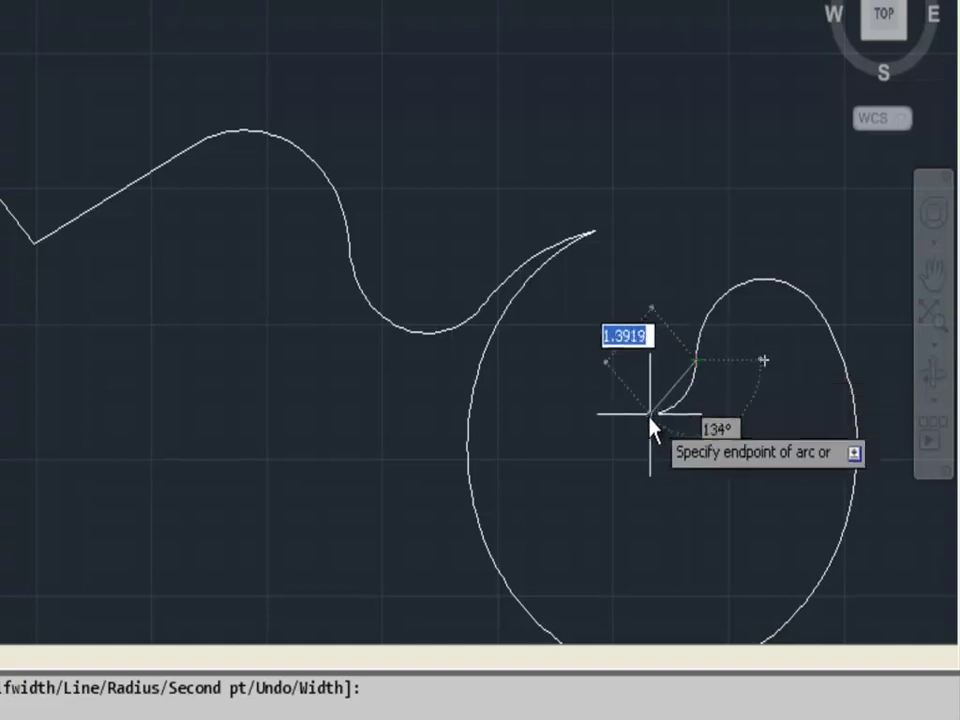
click(586, 395)
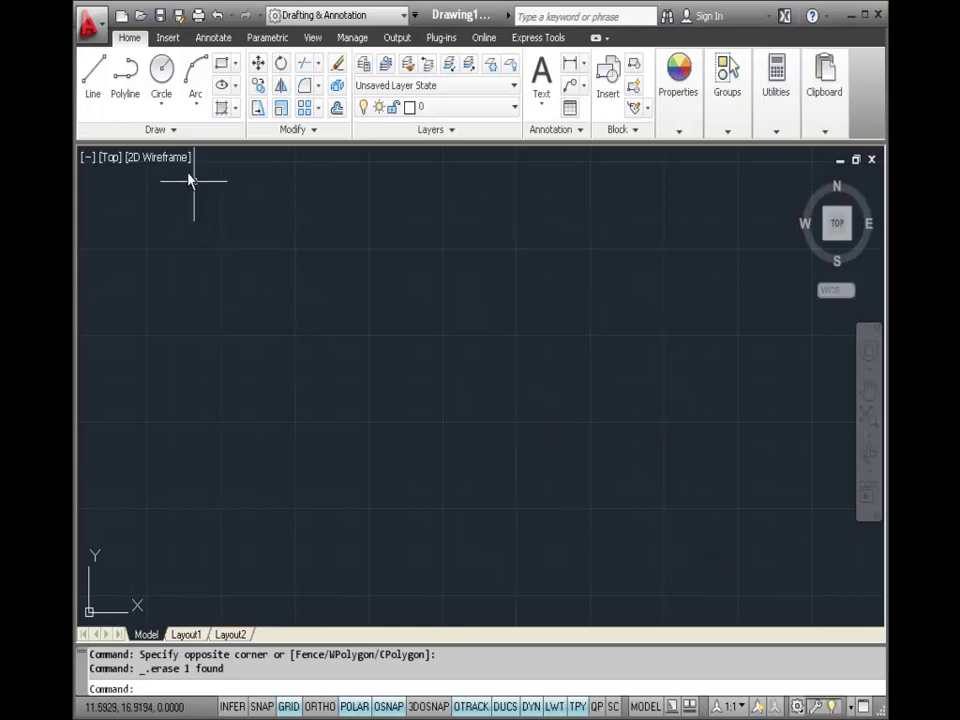
Start a new polyline and draw two thin straight segments, the first down-right and the second up-right
click(127, 82)
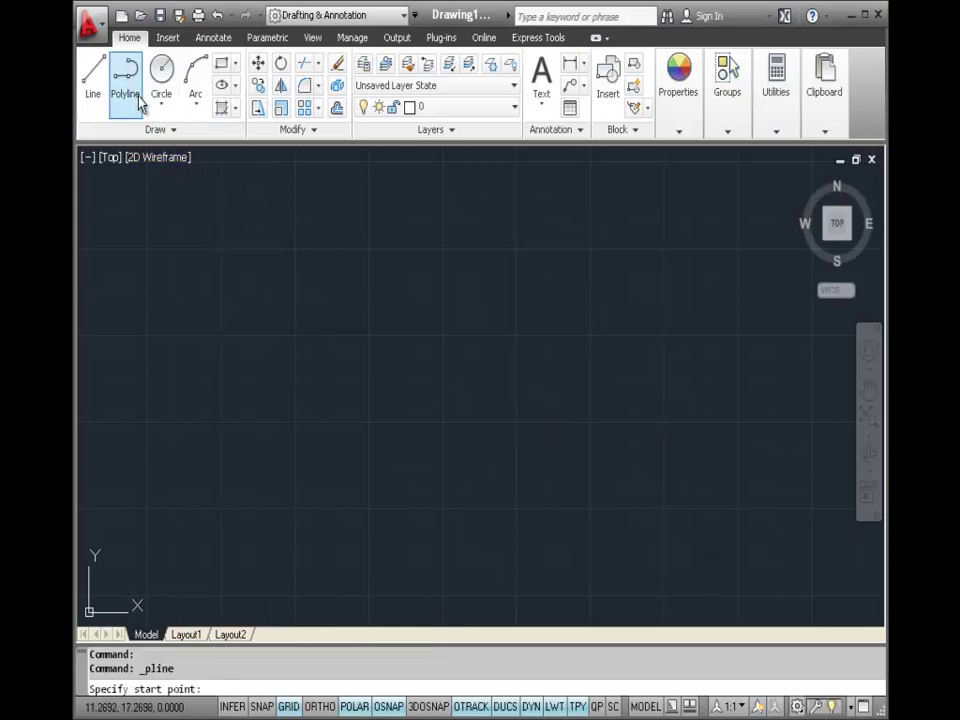
click(278, 301)
click(341, 389)
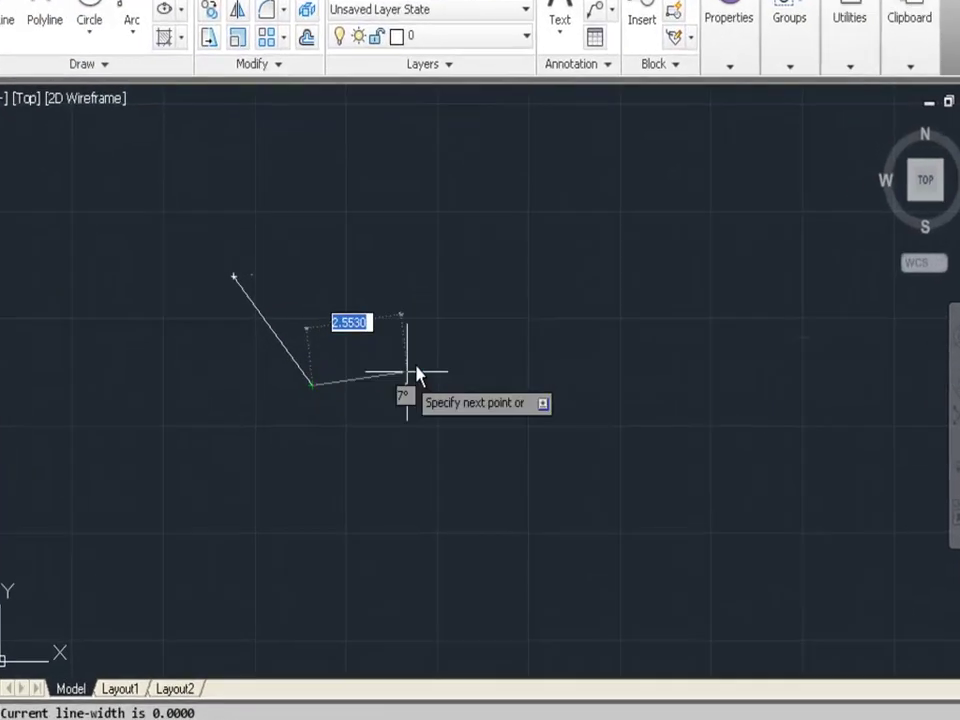
click(421, 333)
Set the polyline's starting and ending width to 0.2 and draw four thick segments running down-right, up-right, down-right and down-left
right_click(509, 260)
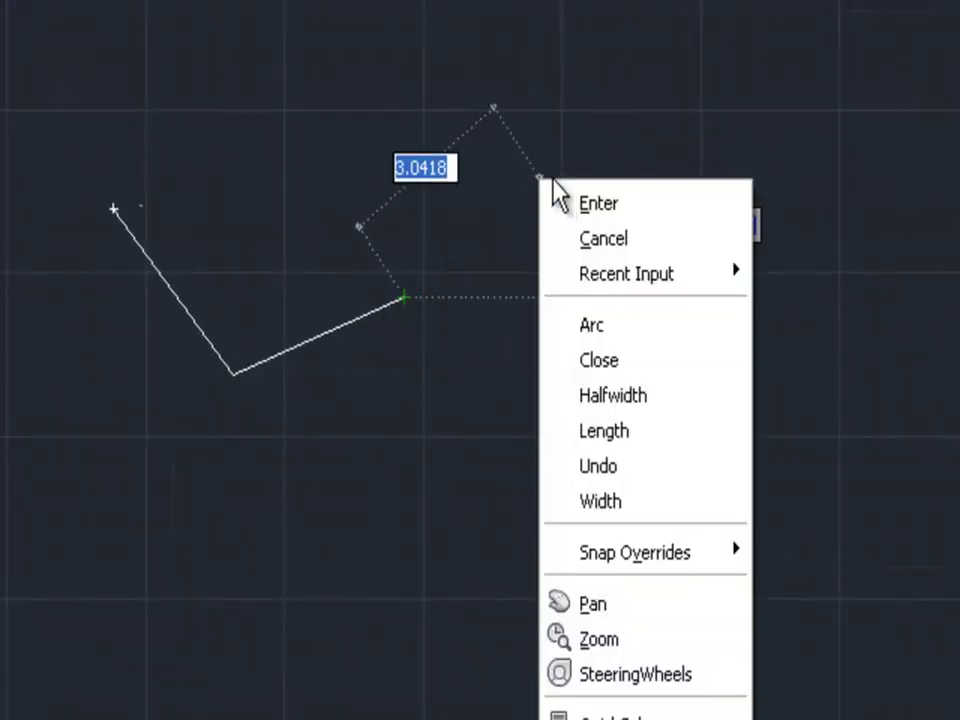
click(658, 502)
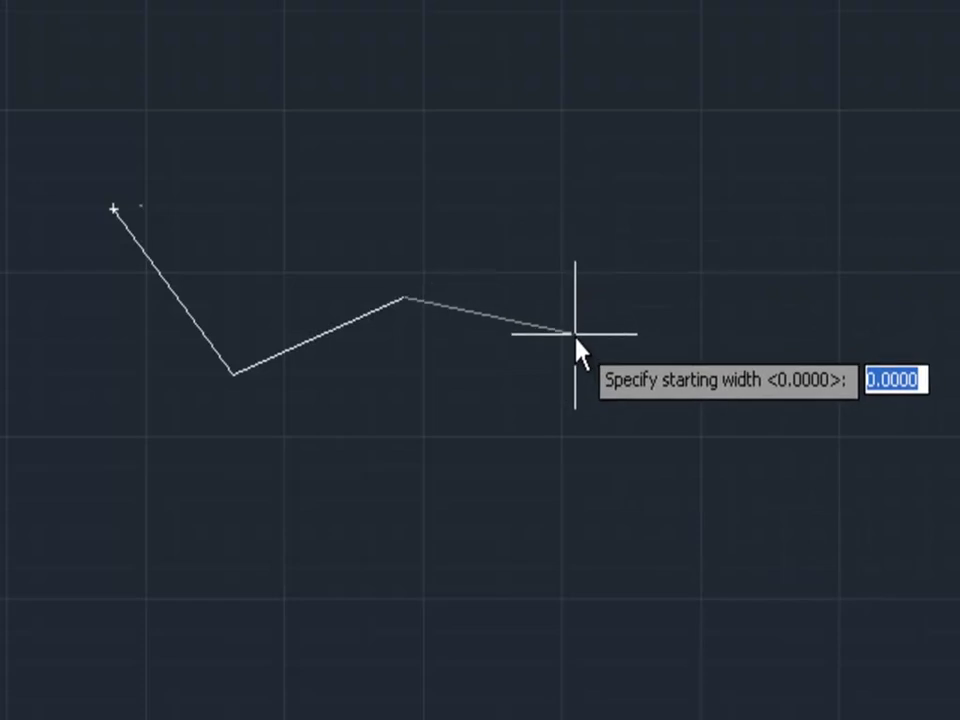
text(.2)
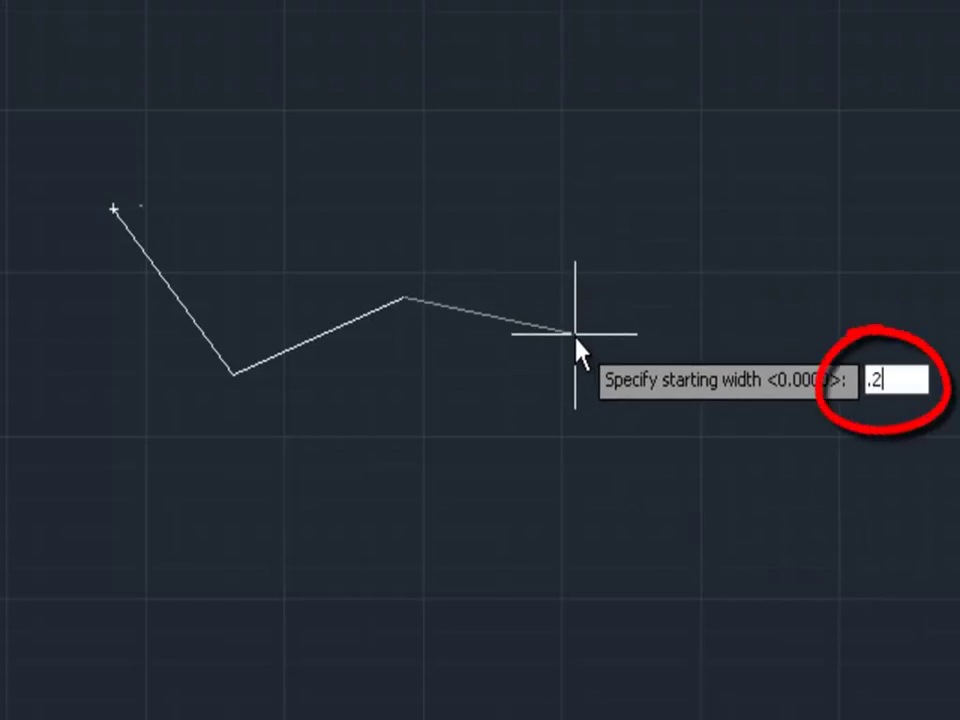
key(Return)
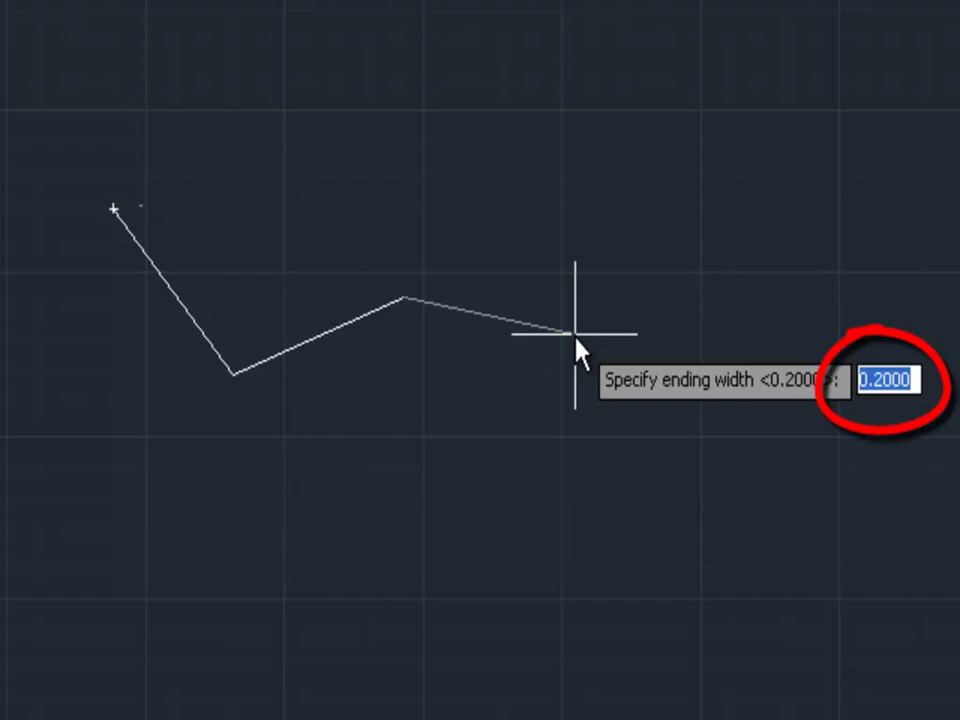
key(Return)
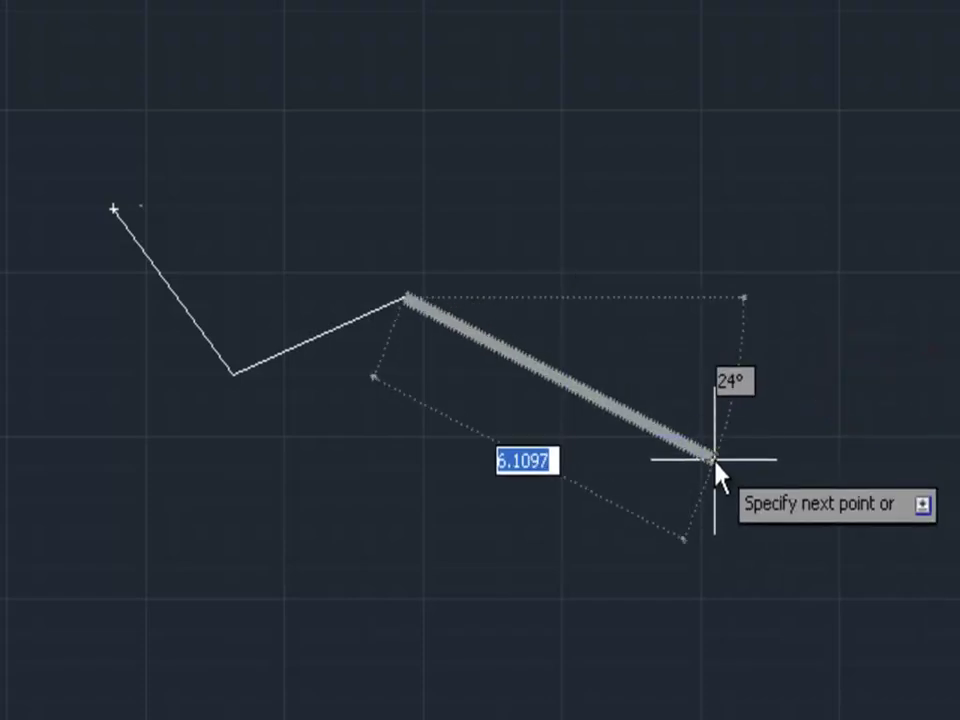
click(705, 447)
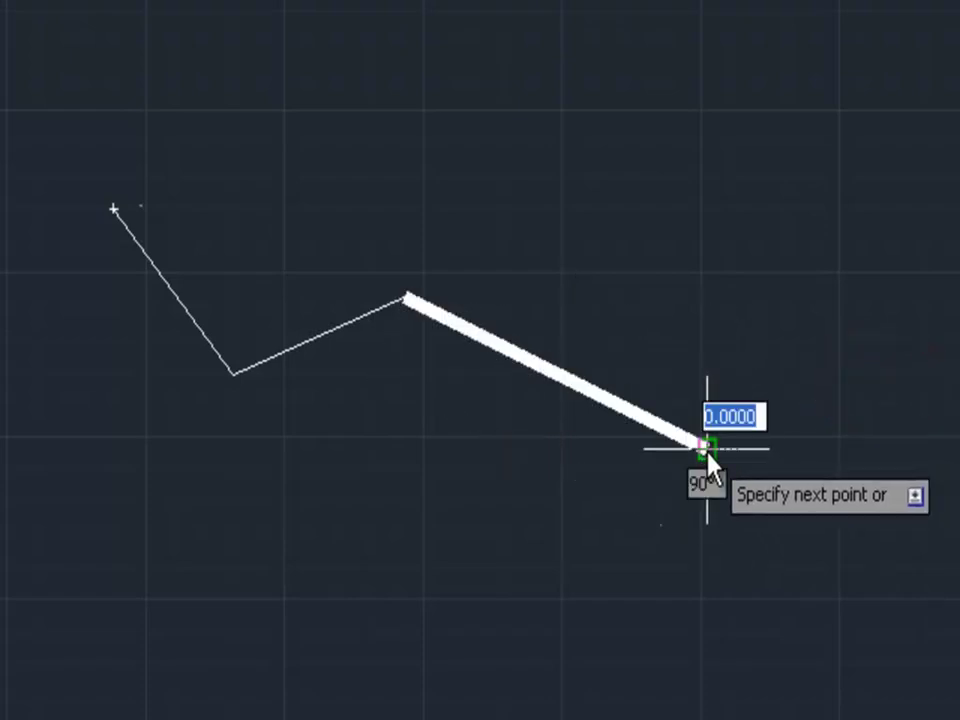
click(815, 338)
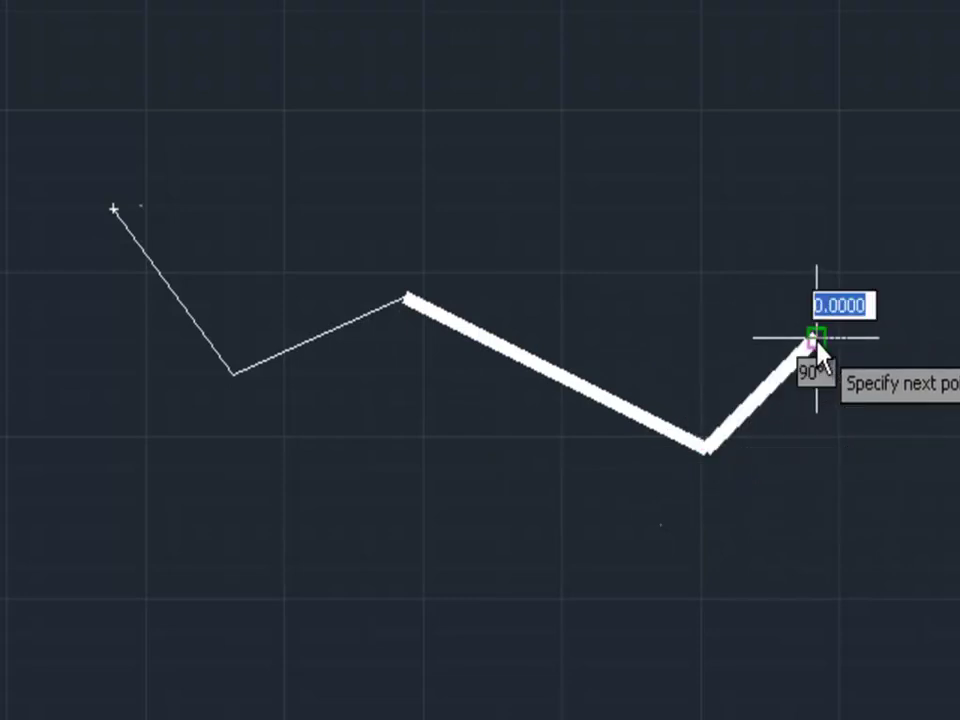
click(922, 472)
click(777, 655)
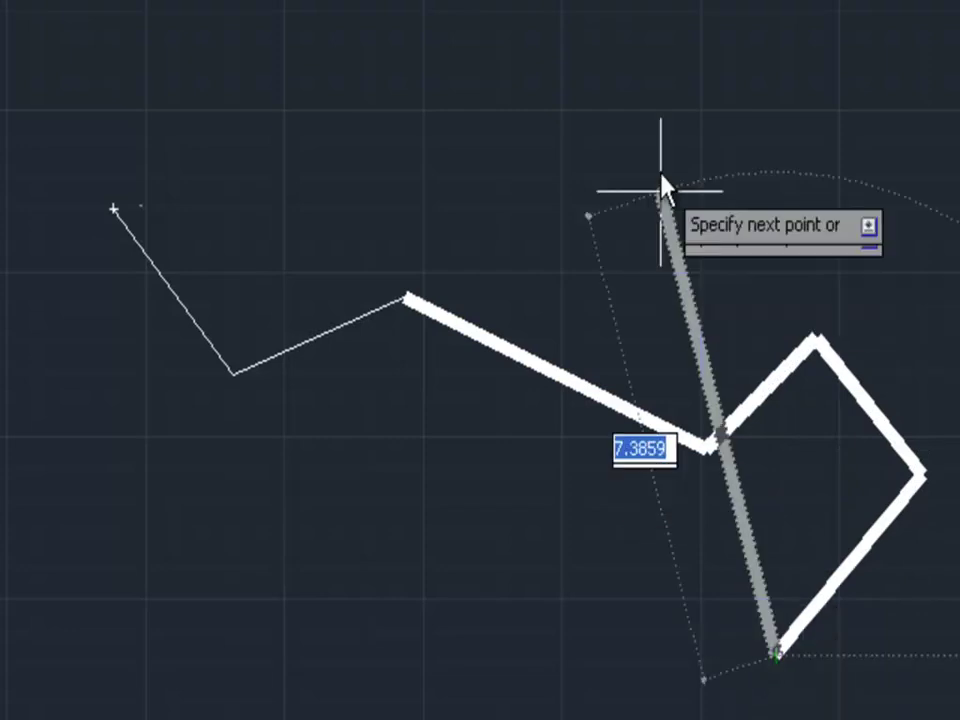
Draw a tapered polyline segment toward the left with starting width 0.2 and ending width 0.7
right_click(656, 87)
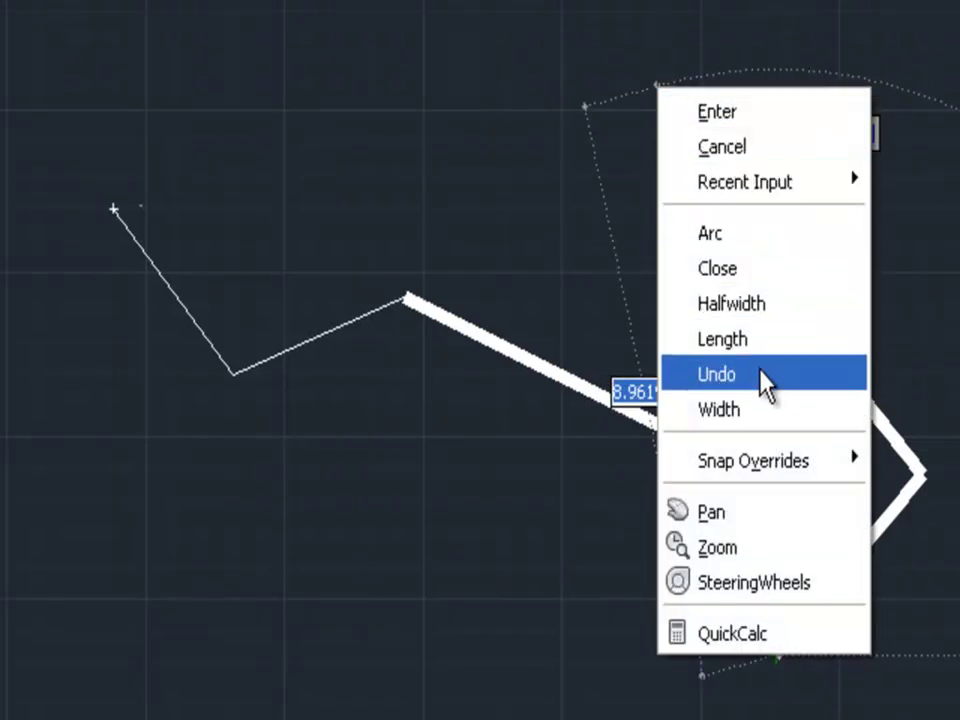
click(758, 409)
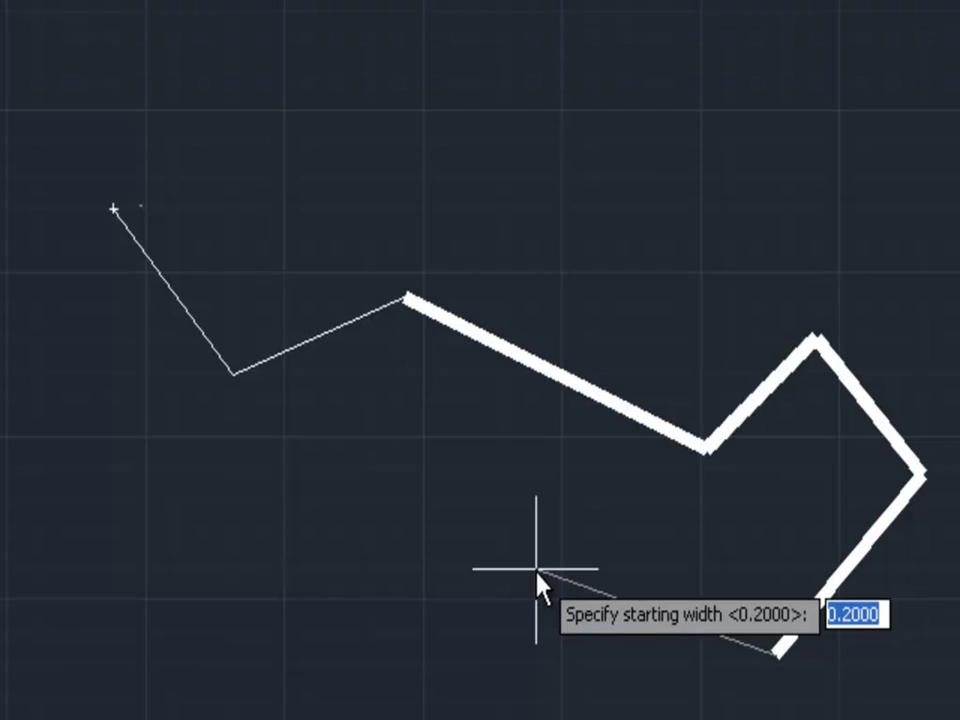
key(Return)
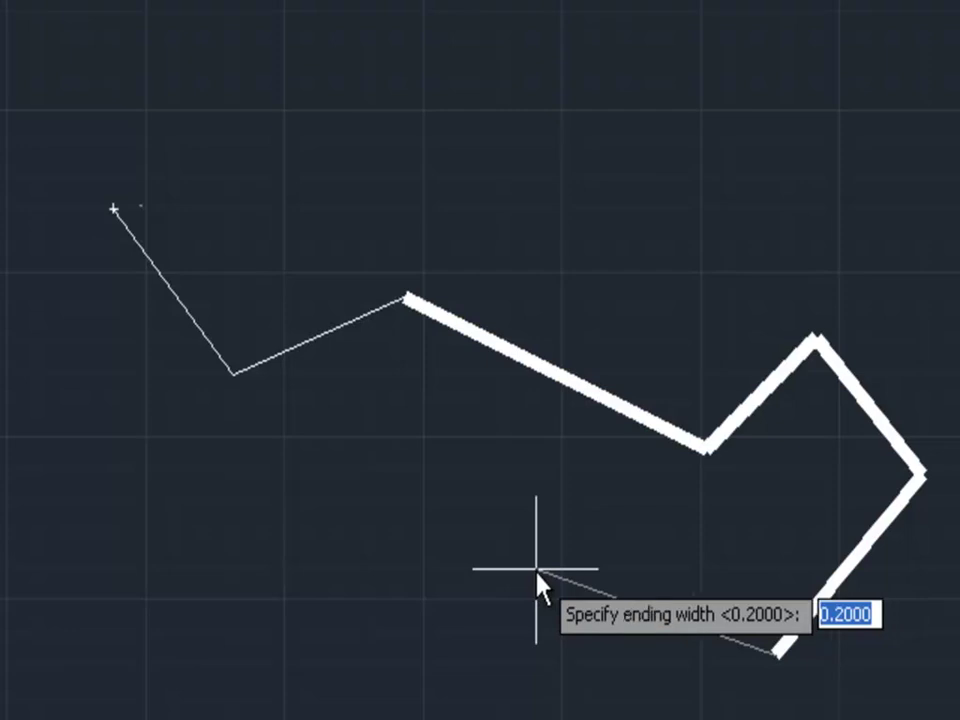
text(.7)
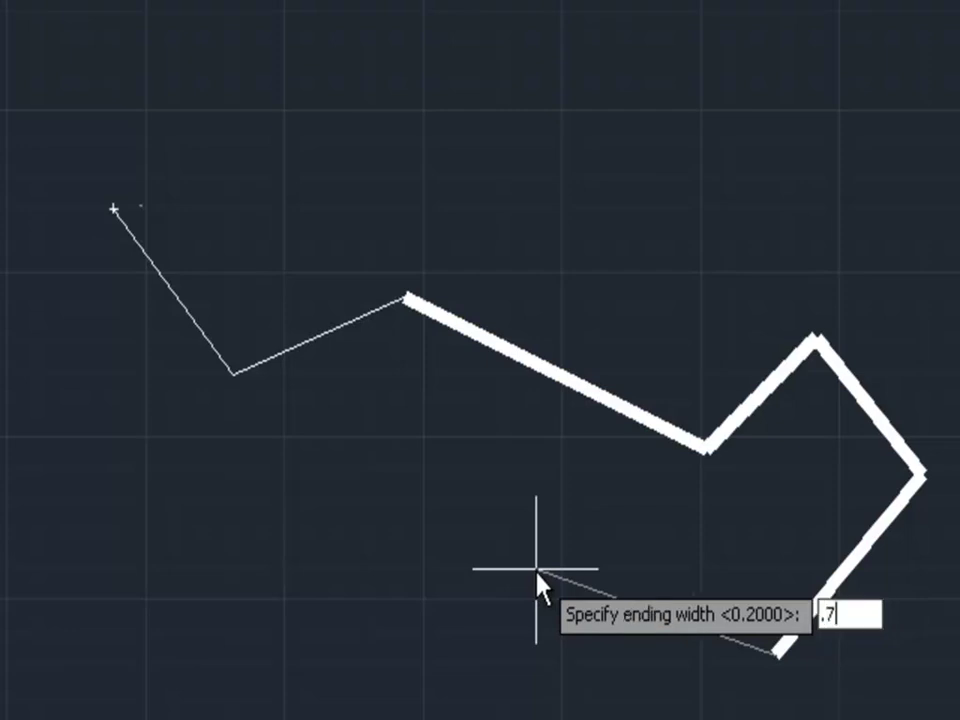
key(Return)
click(535, 571)
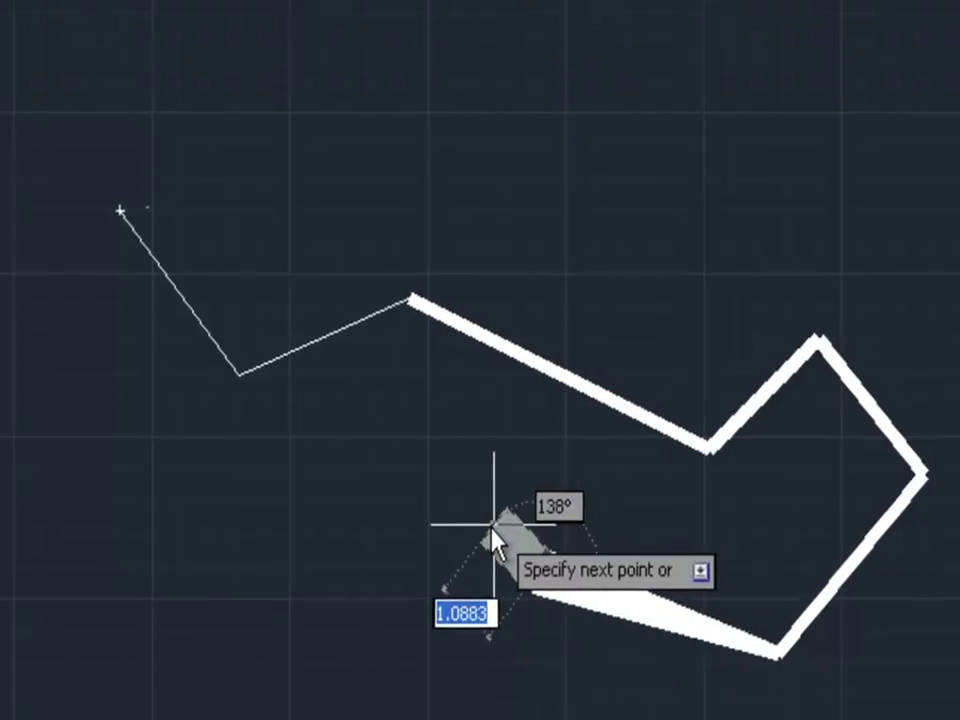
Continue the polyline at 0.7 width with a segment slightly up-left, two horizontal segments leftward and one more up-left
click(426, 536)
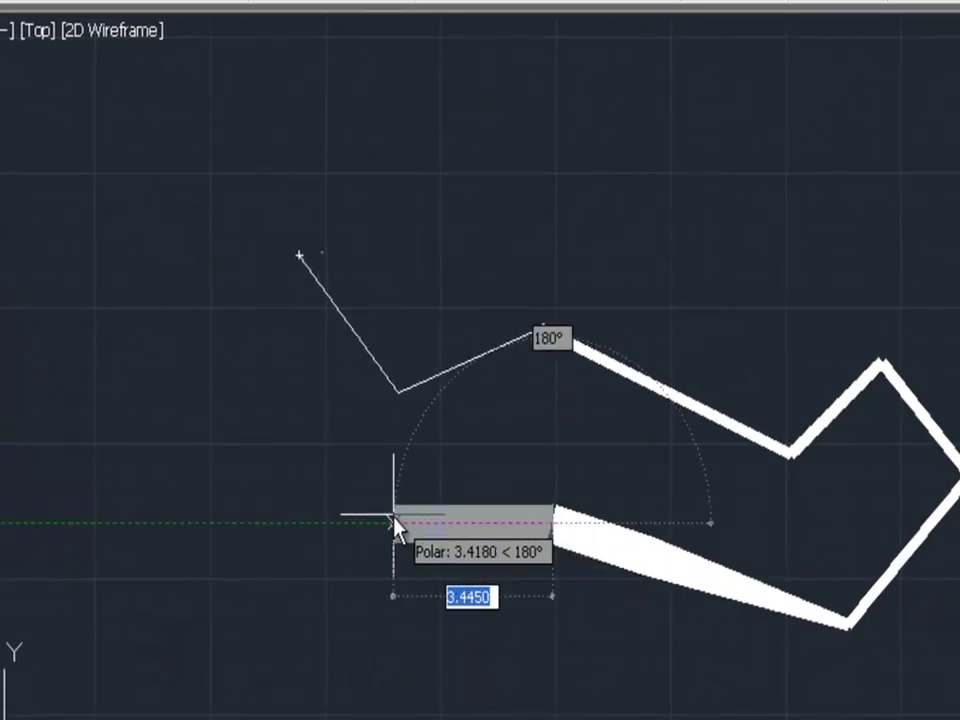
click(394, 521)
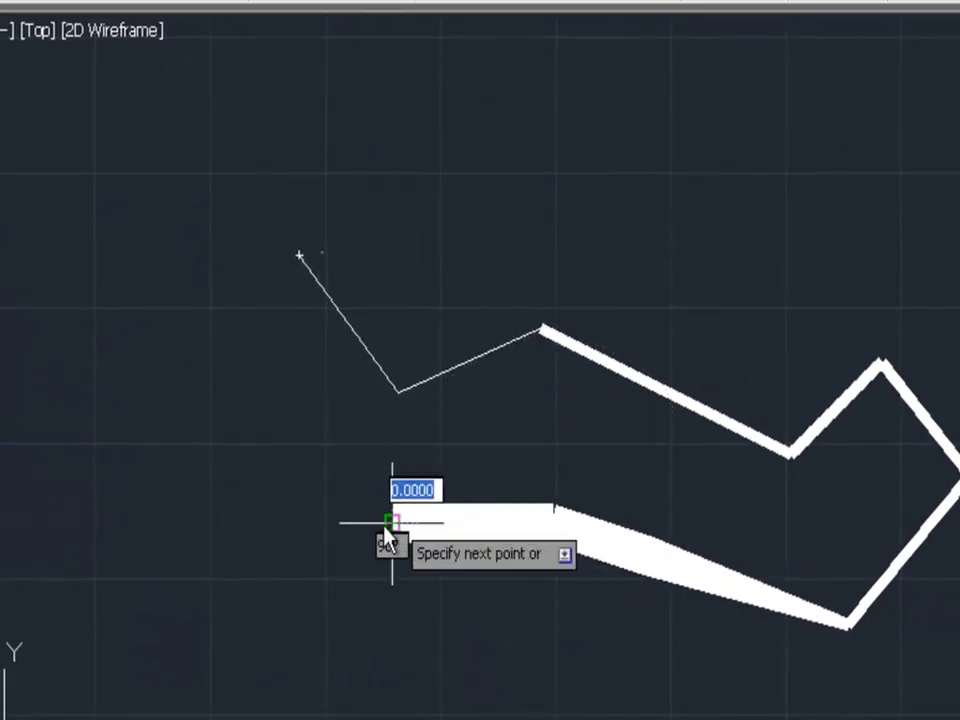
click(244, 522)
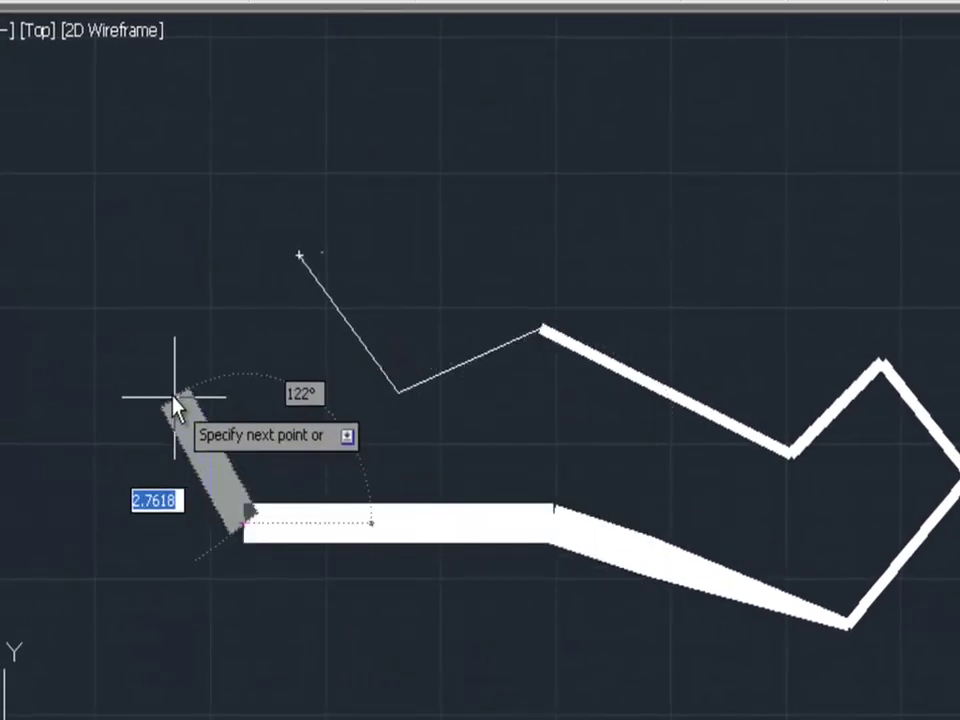
click(143, 369)
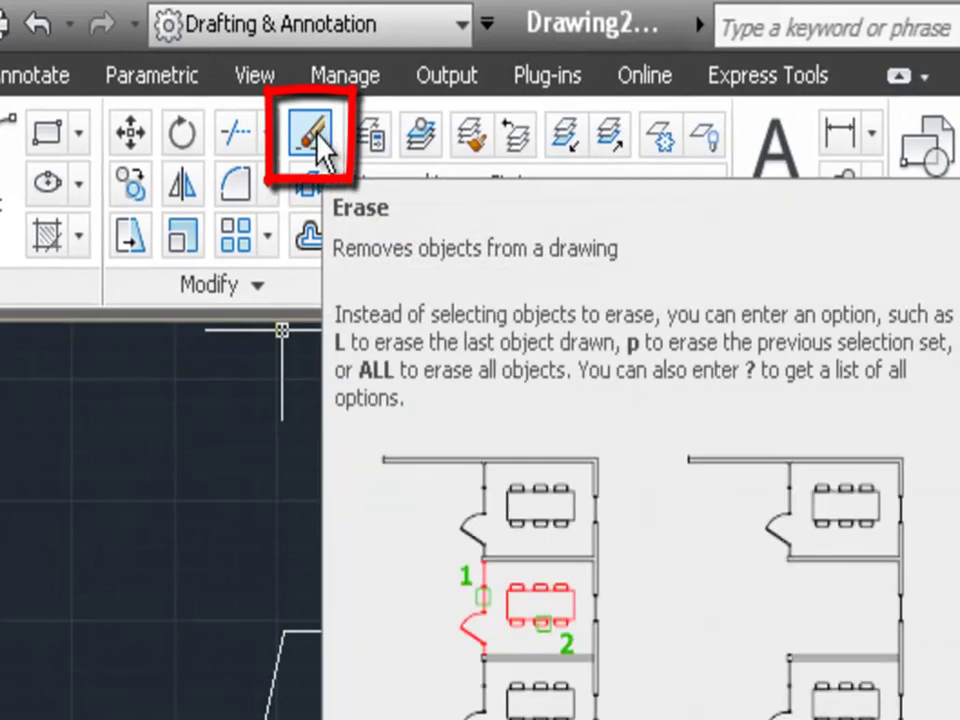
Erase all the lines with the Erase command, picking the three upper ones individually and enclosing the whole figure in a selection window
click(319, 138)
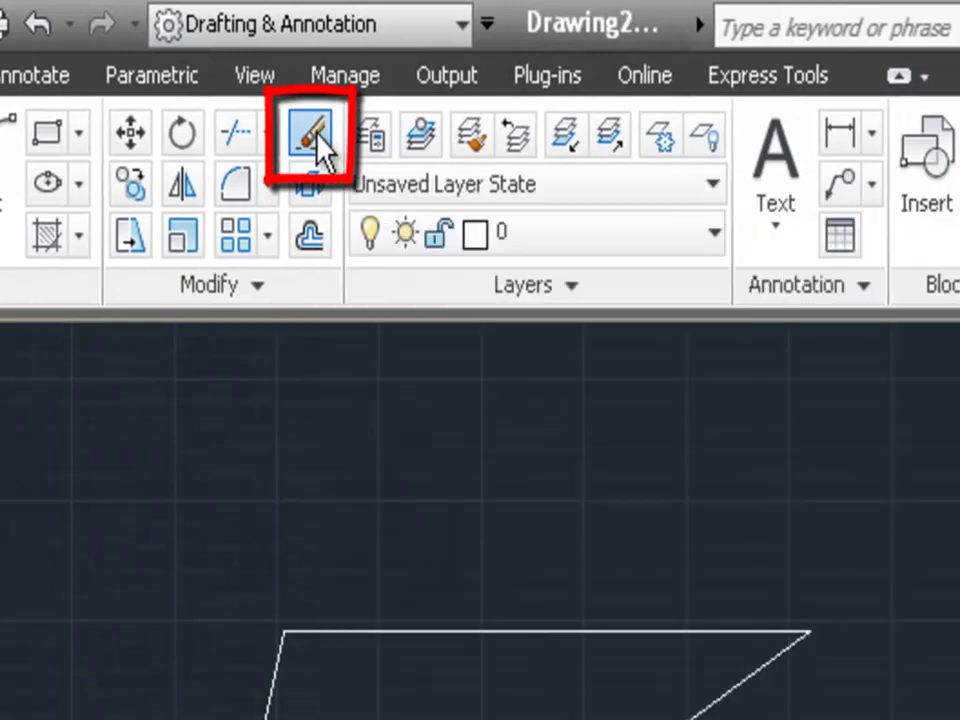
click(564, 631)
click(456, 432)
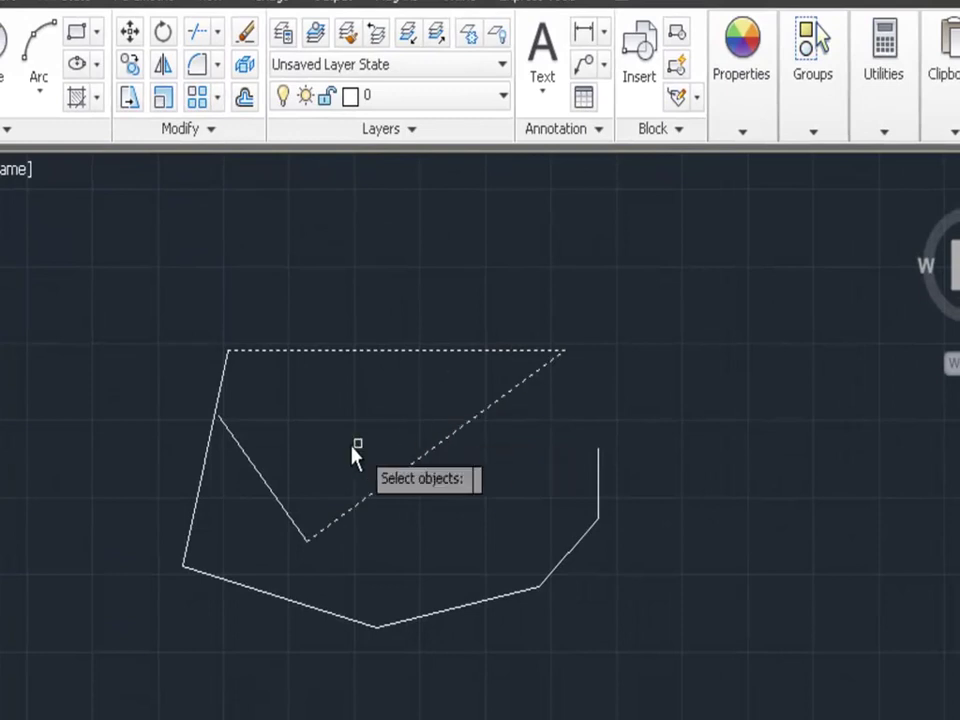
click(253, 466)
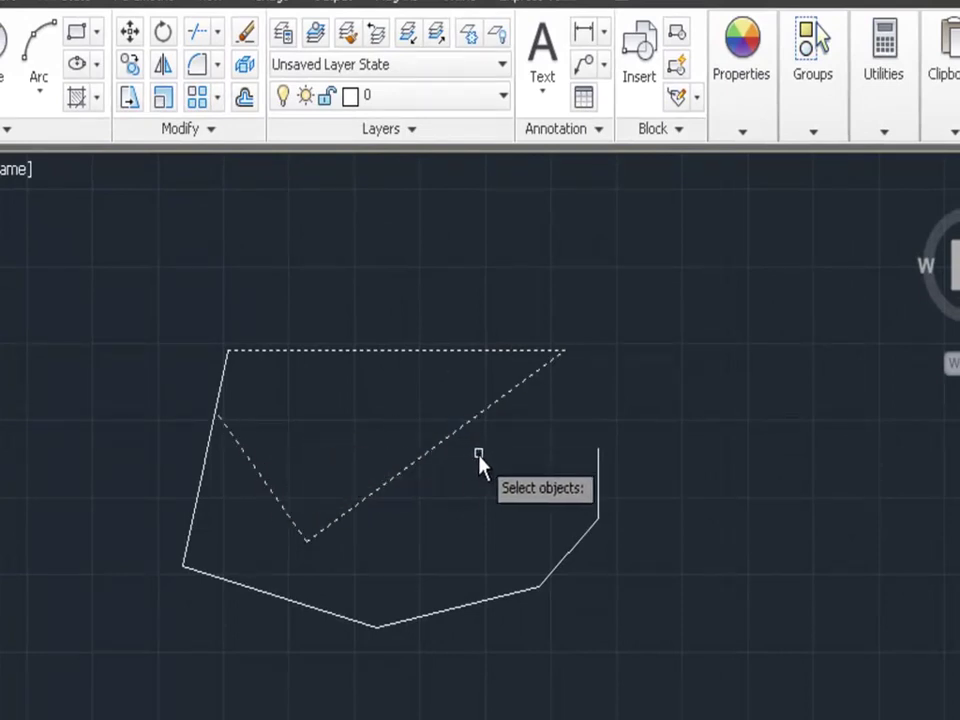
click(40, 252)
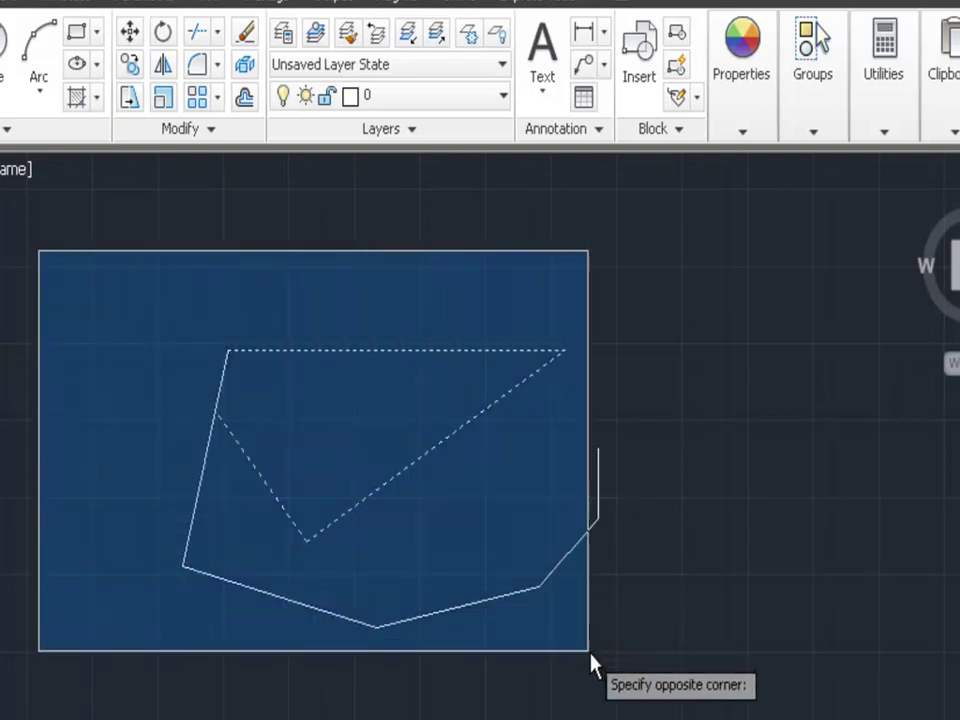
click(696, 718)
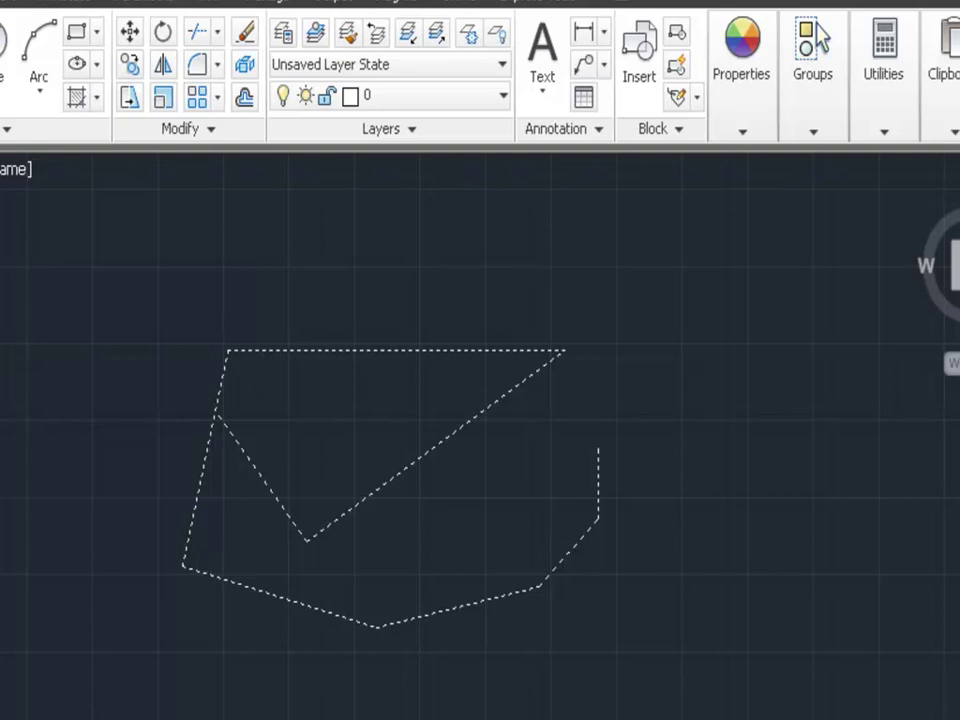
key(Delete)
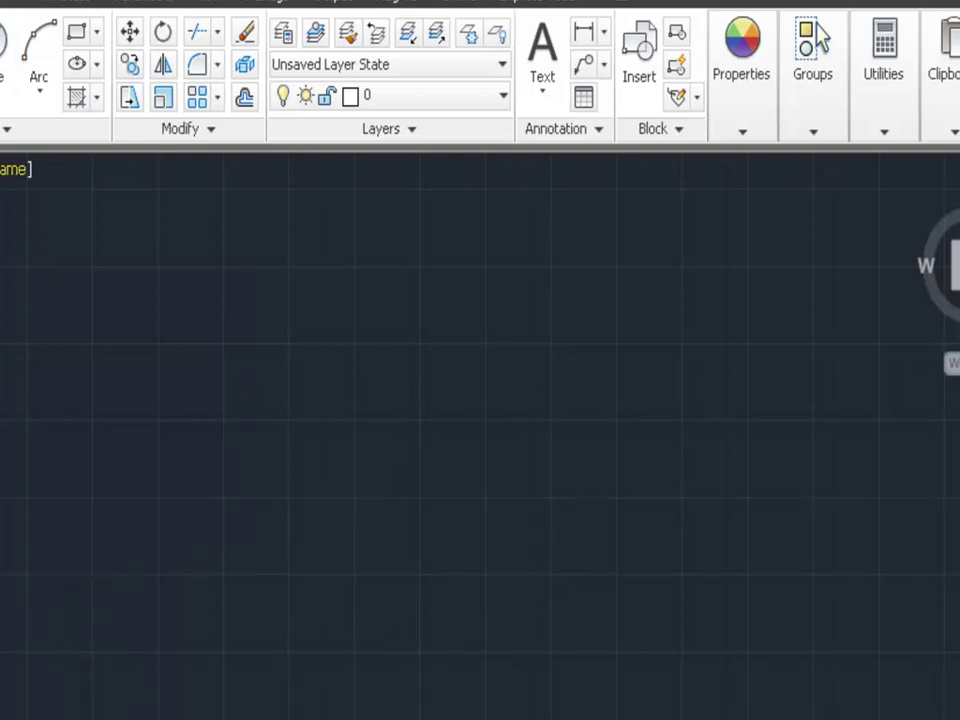
Draw four connected lines running down-right, steeply up-right, left with a slight downward slope, and almost straight down
click(0, 40)
click(268, 462)
click(491, 684)
click(620, 274)
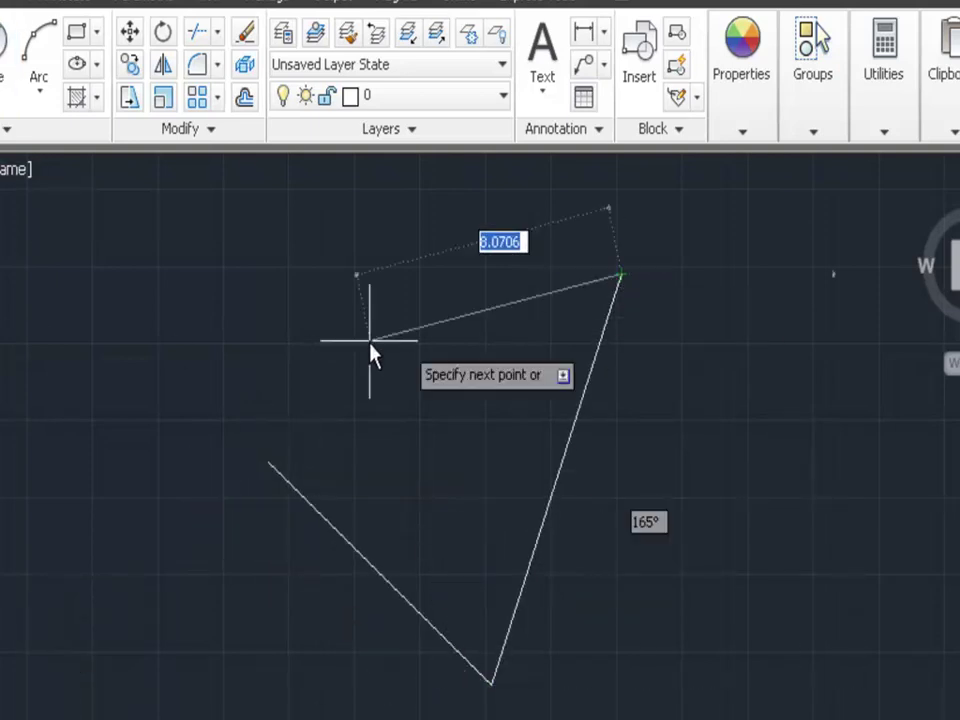
click(190, 335)
click(170, 620)
right_click(177, 626)
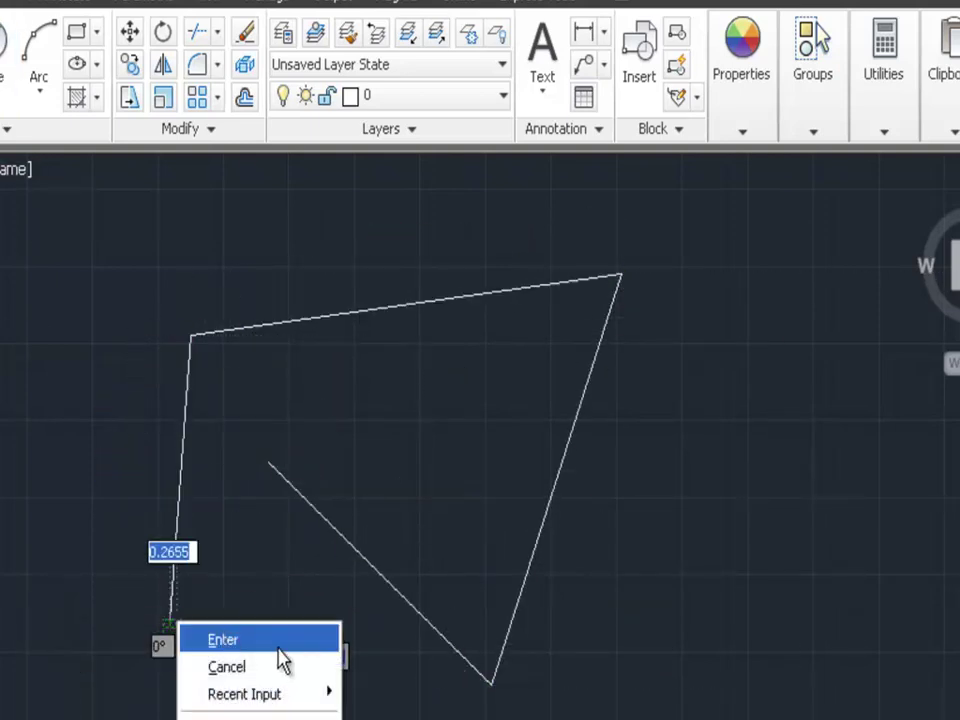
click(278, 640)
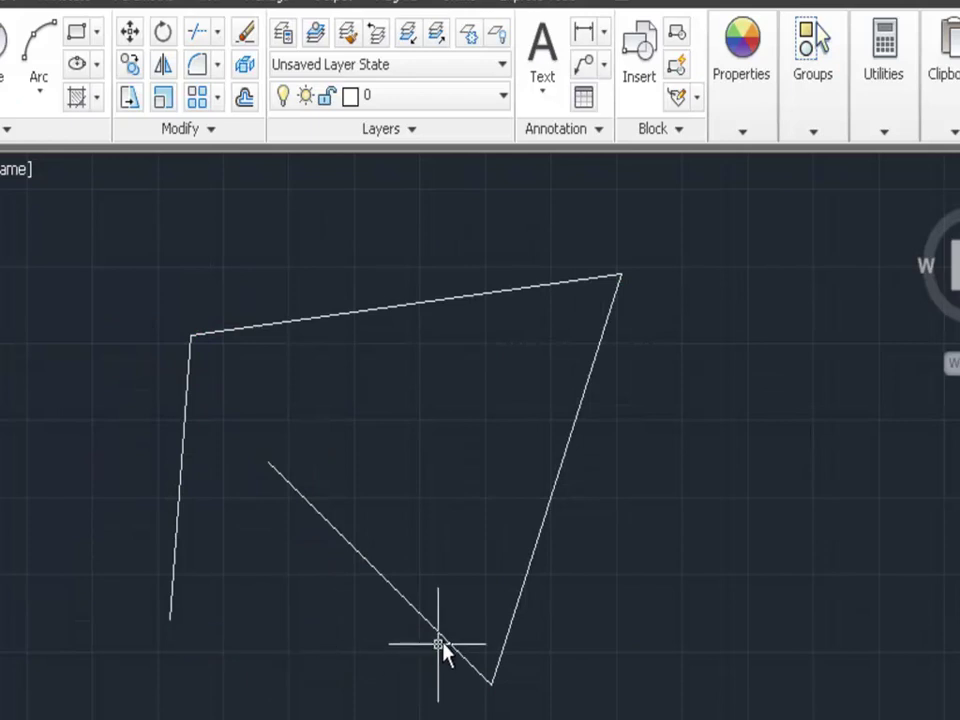
Select all four lines with a crossing window from upper right to lower left and delete them
click(687, 218)
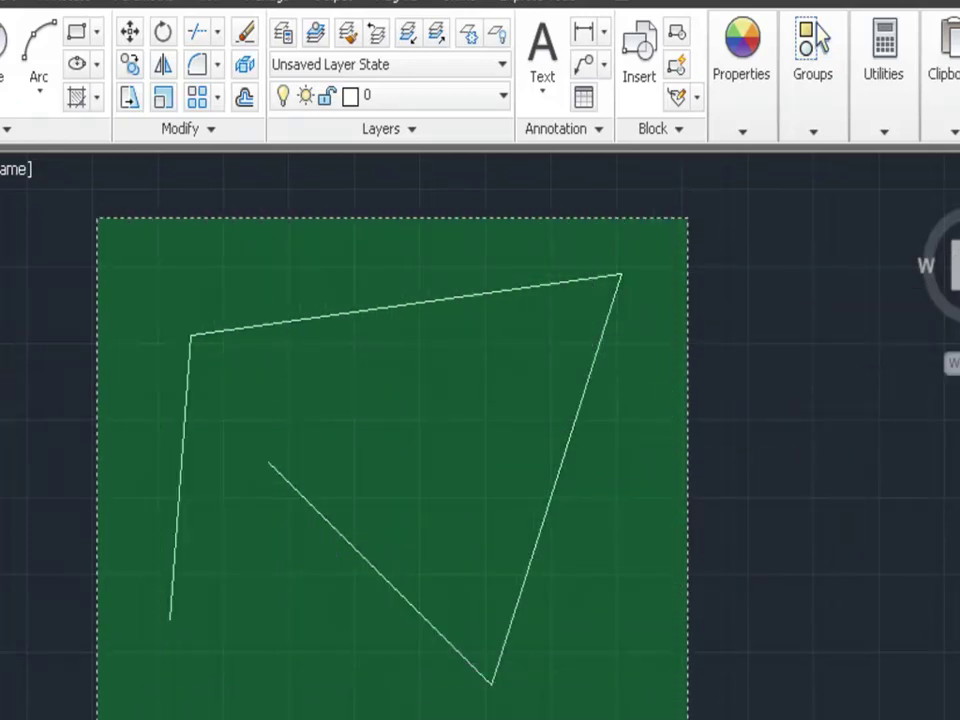
click(96, 712)
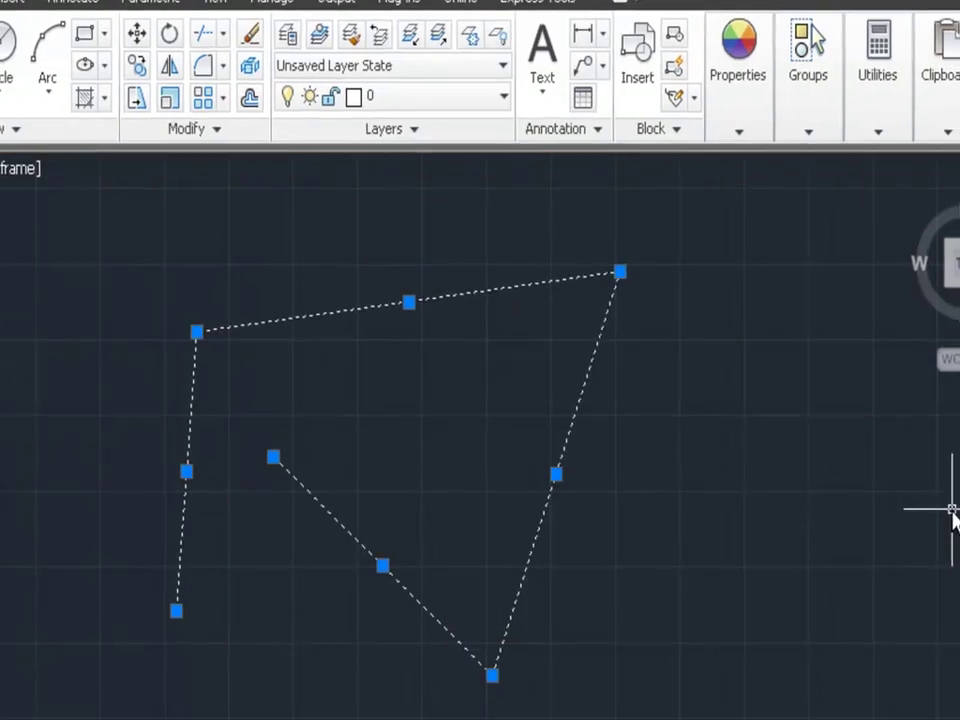
key(Delete)
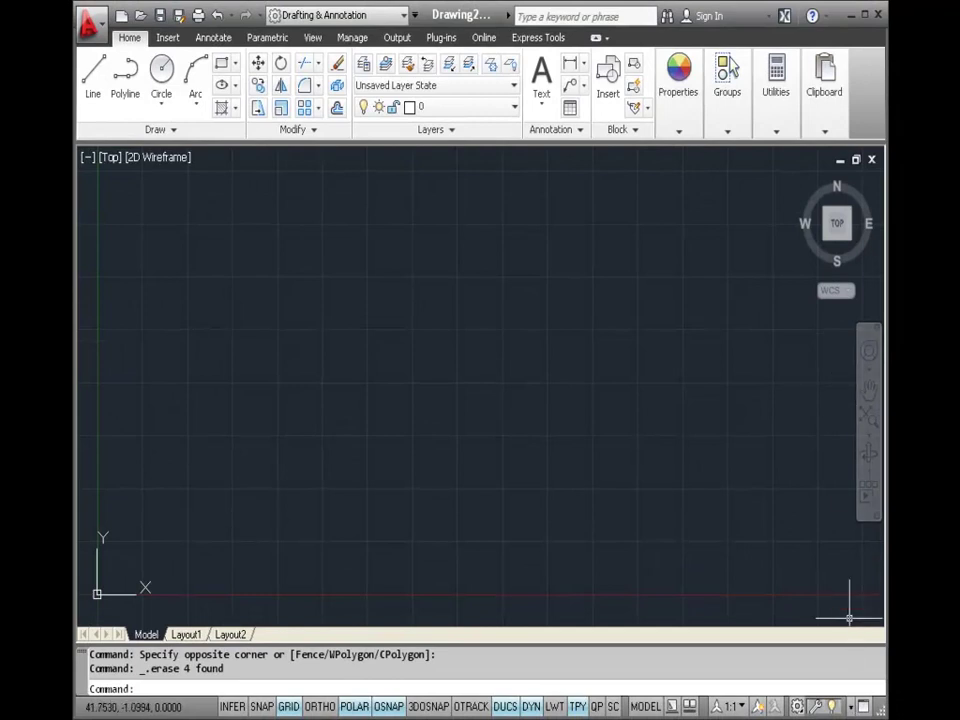